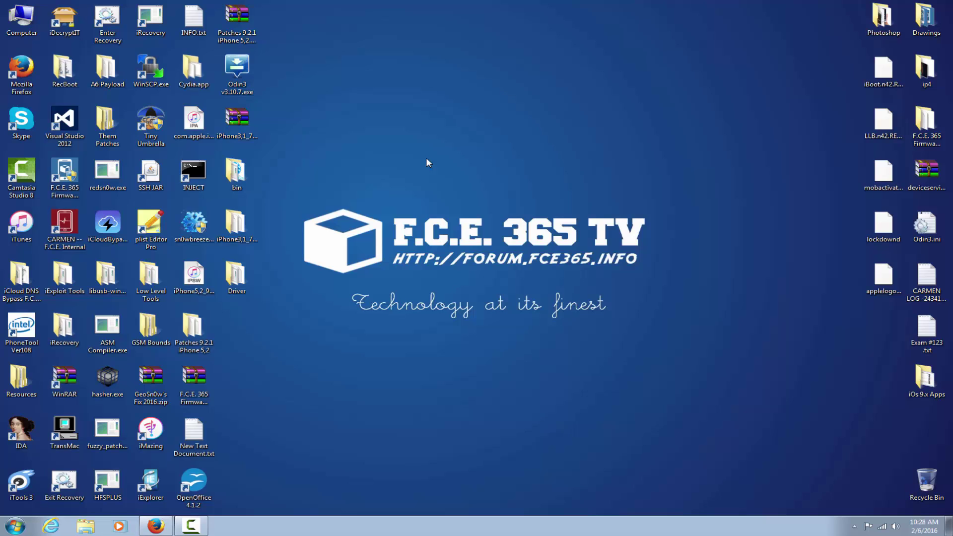
Launch sn0wbreeze v2.9.14, accept its disclaimer and advance from the welcome page to IPSW selection.
click(208, 222)
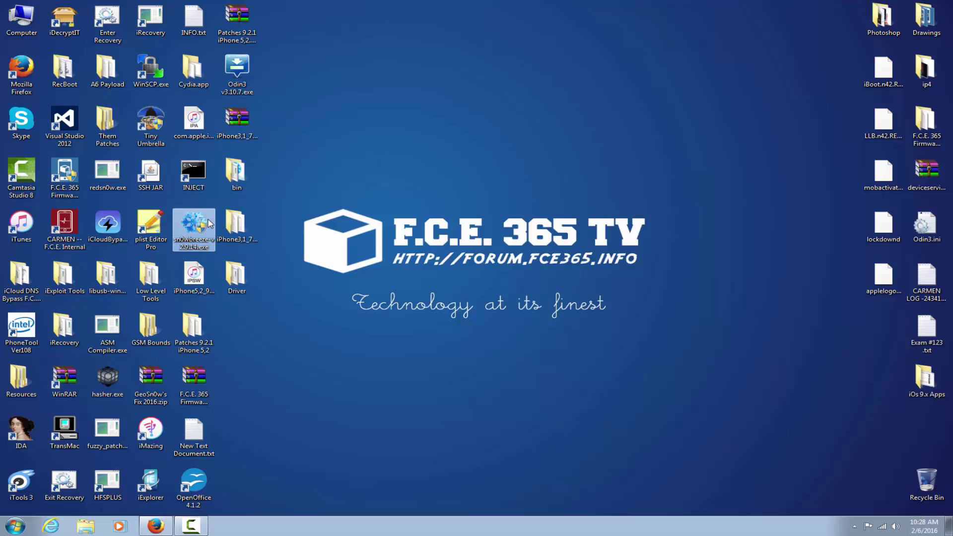
double_click(207, 221)
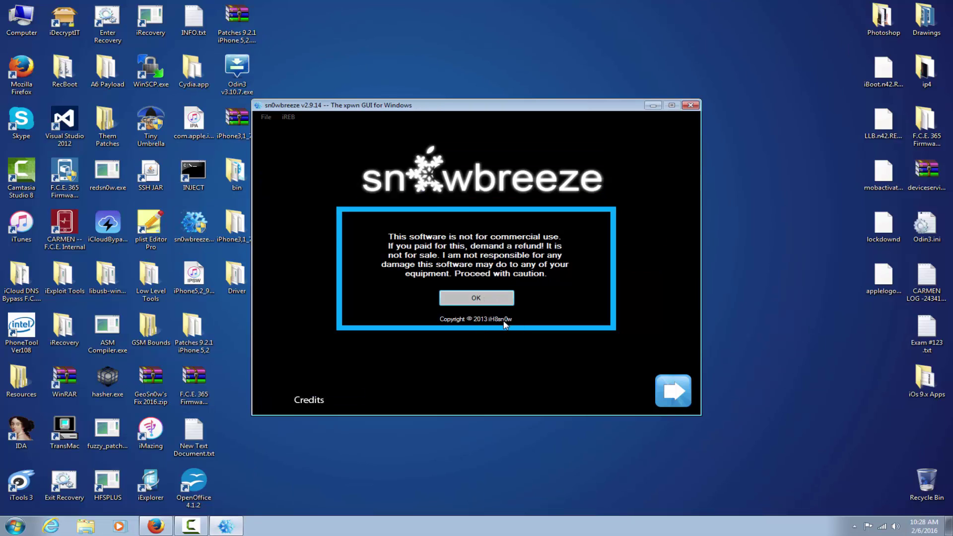
click(488, 303)
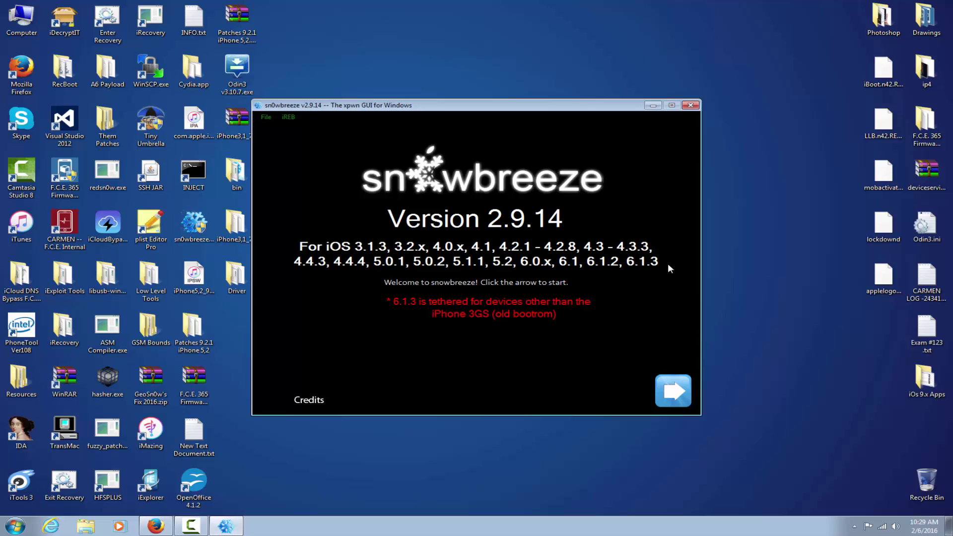
click(672, 390)
click(278, 390)
drag(417, 108, 411, 108)
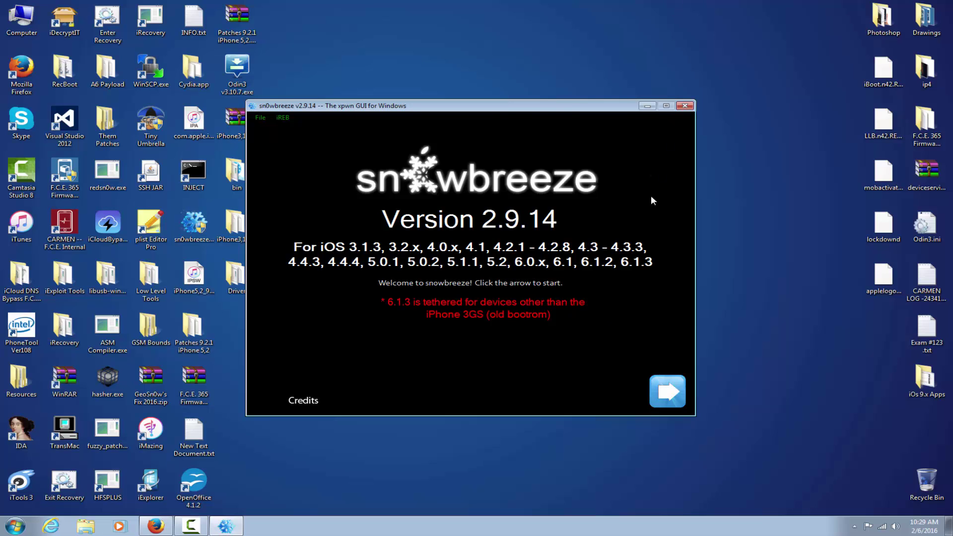
drag(486, 107, 510, 86)
click(689, 378)
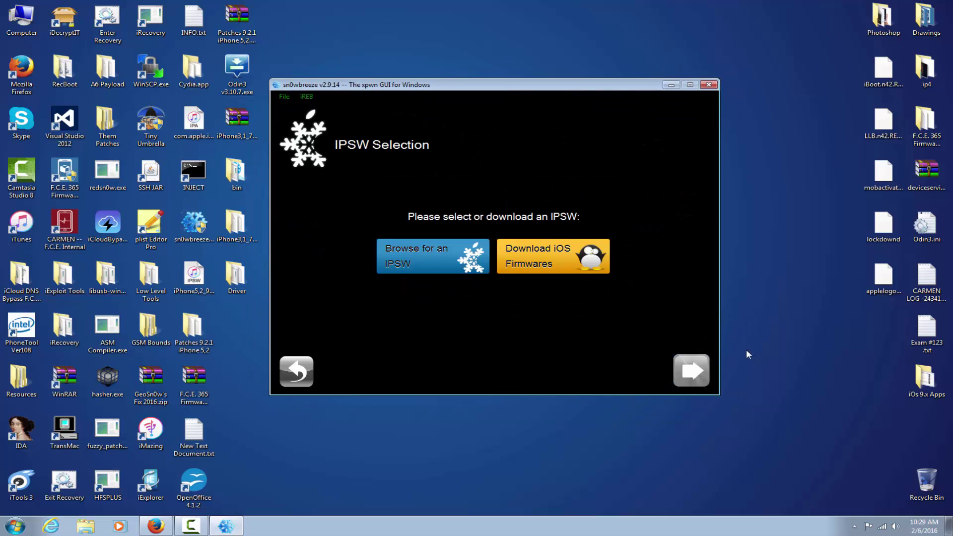
Try to load the iPhone5,2 CFW IPSW from the desktop, dismiss the error and close sn0wbreeze.
click(438, 267)
scroll(594, 270, down, 5)
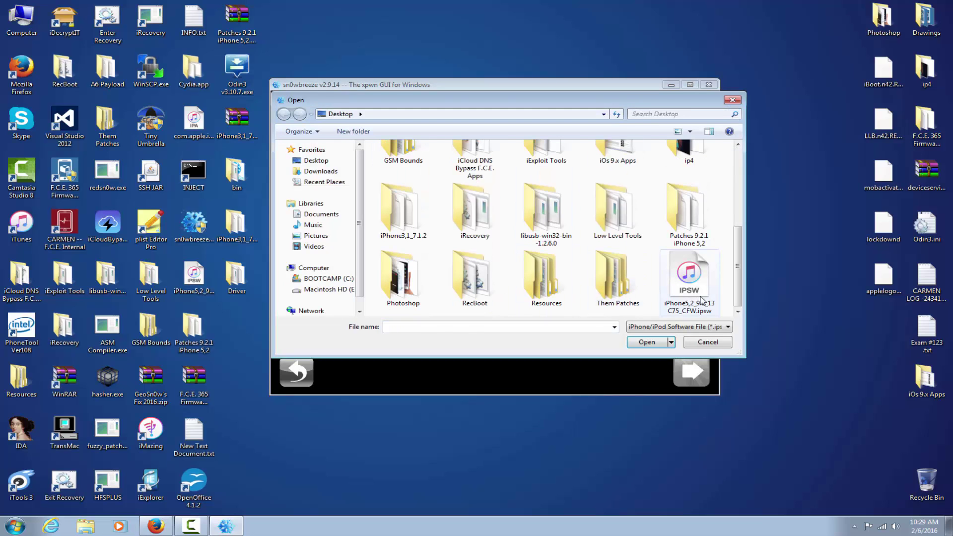
double_click(693, 283)
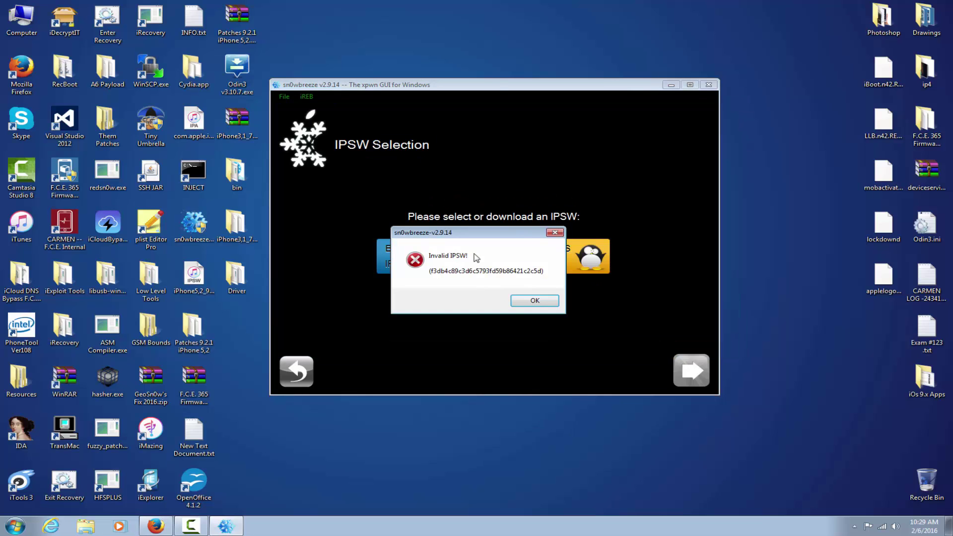
click(534, 300)
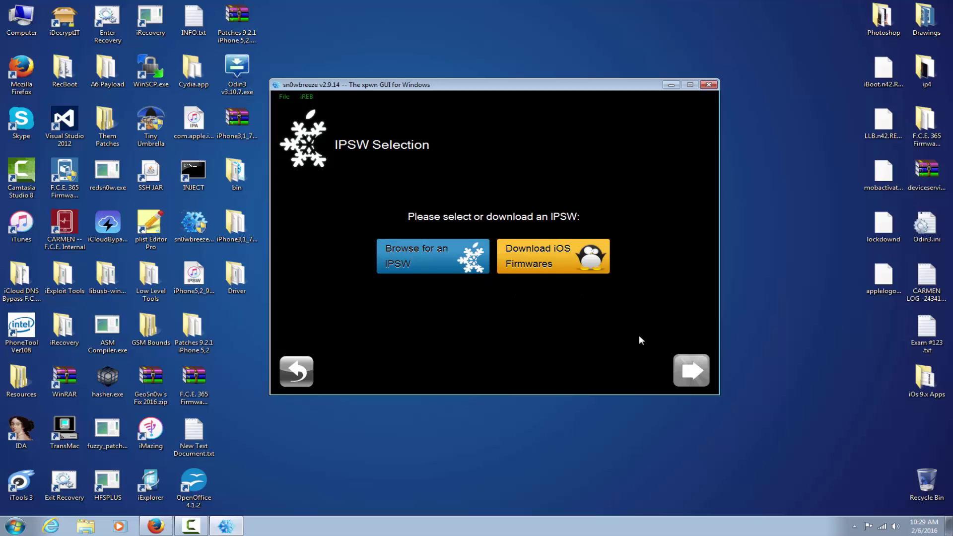
click(708, 85)
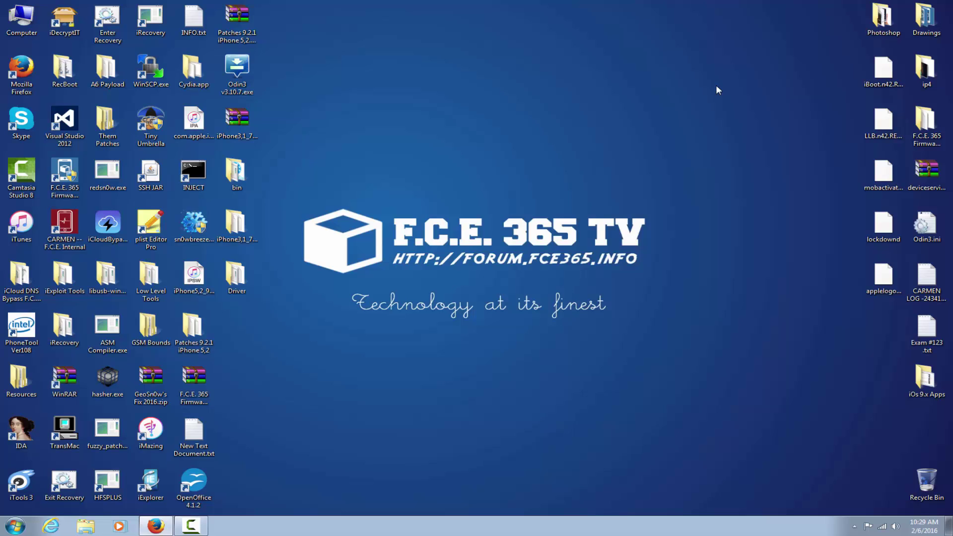
Open the bin folder on the desktop and point out imagetool.exe and img3maker.exe among its tools.
click(198, 230)
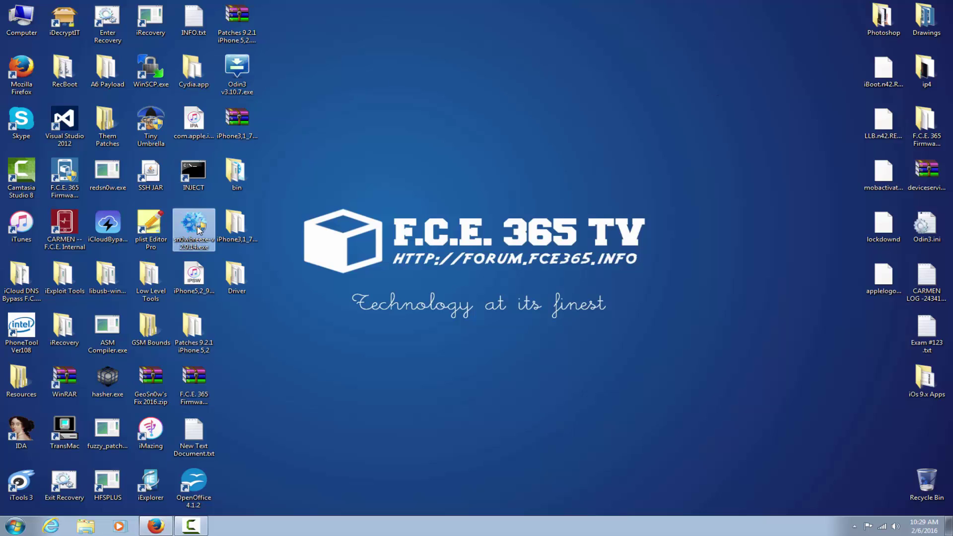
double_click(242, 168)
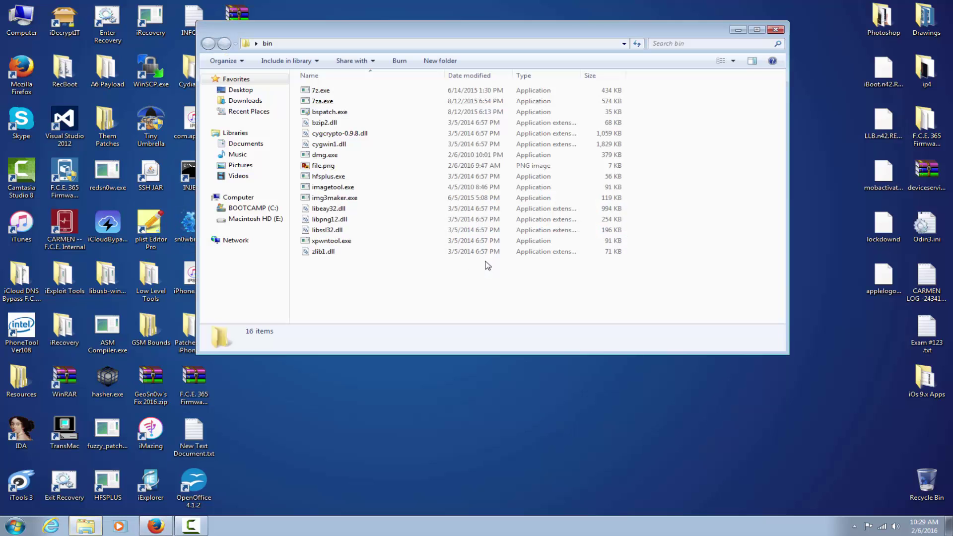
click(347, 187)
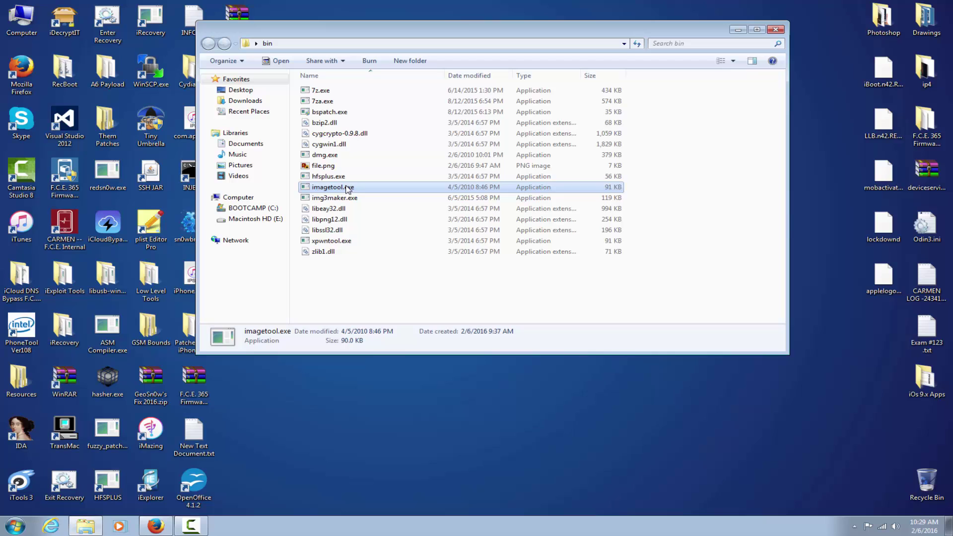
click(341, 198)
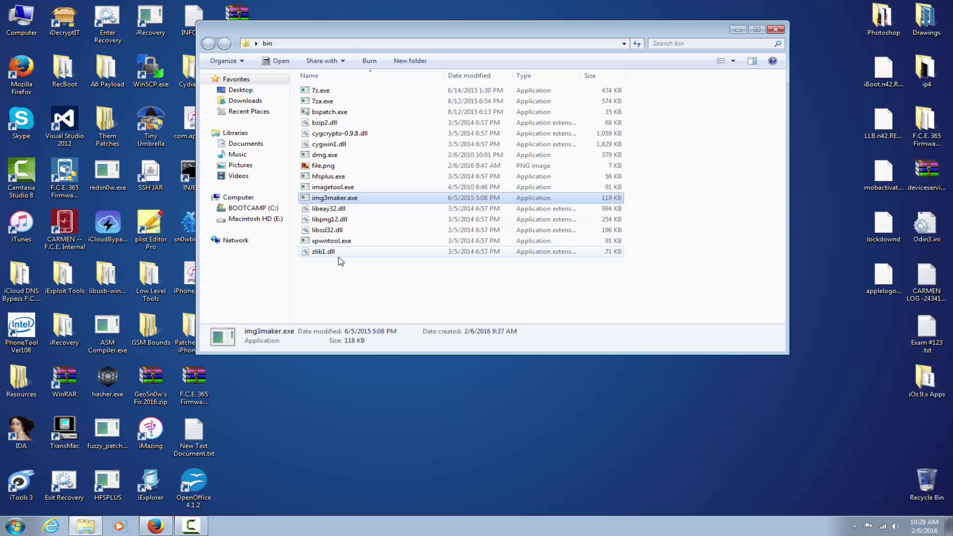
click(361, 267)
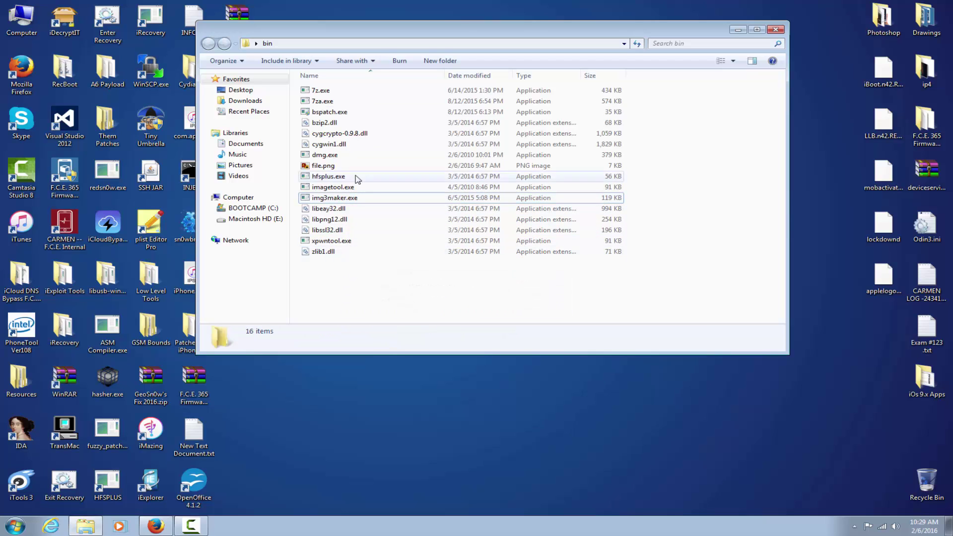
drag(364, 29, 472, 72)
click(449, 220)
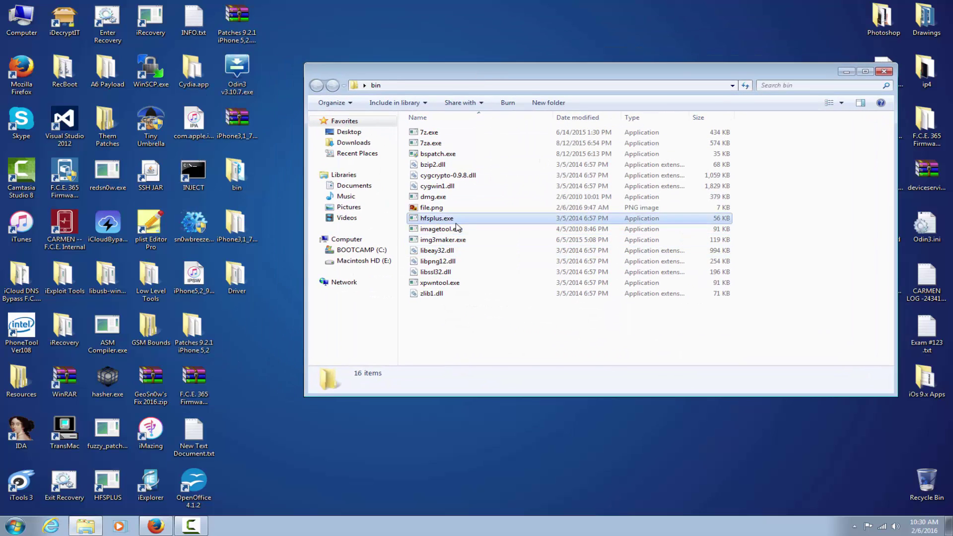
click(459, 231)
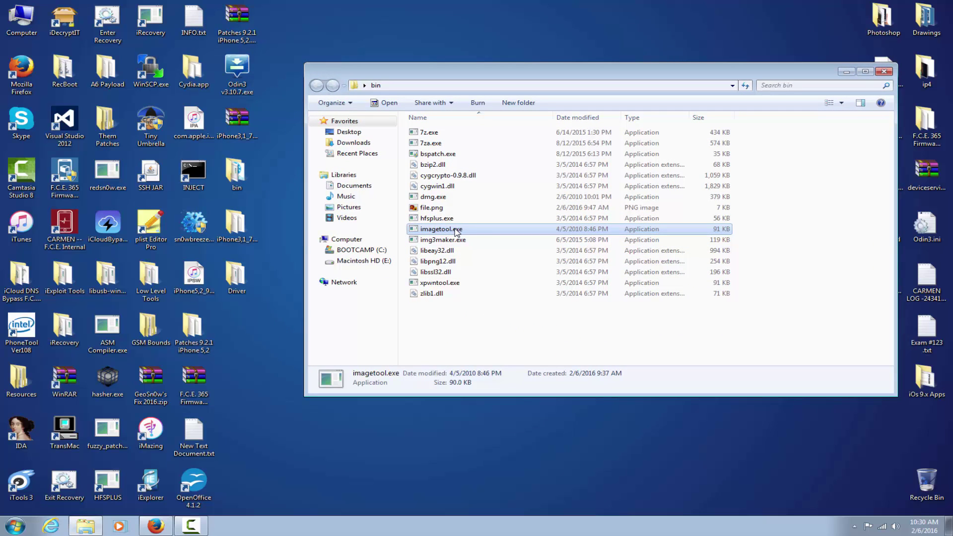
Try to open sn0wbreeze-v2.9.14.exe on the desktop as a WinRAR archive and close the diagnostic messages.
click(208, 240)
right_click(199, 228)
click(264, 199)
right_click(197, 227)
click(267, 372)
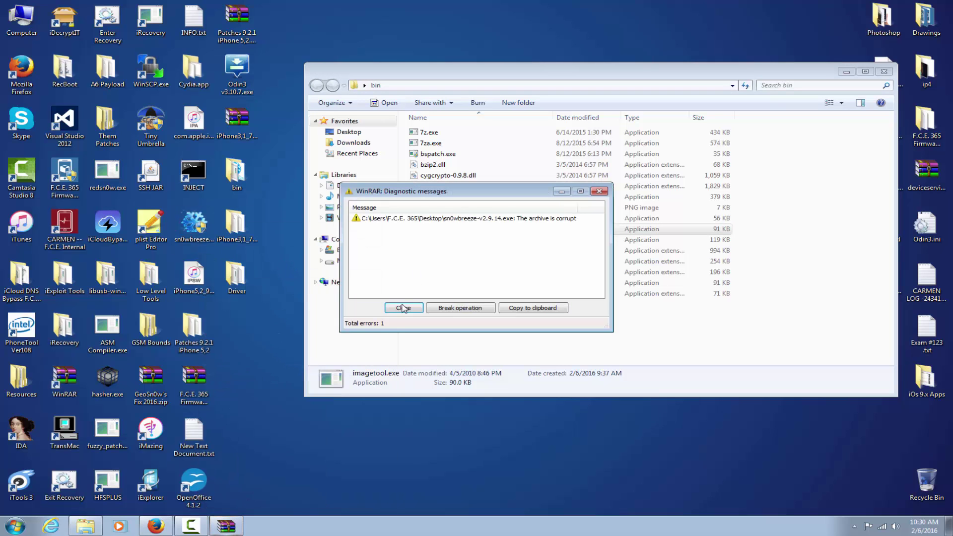
click(404, 308)
click(262, 324)
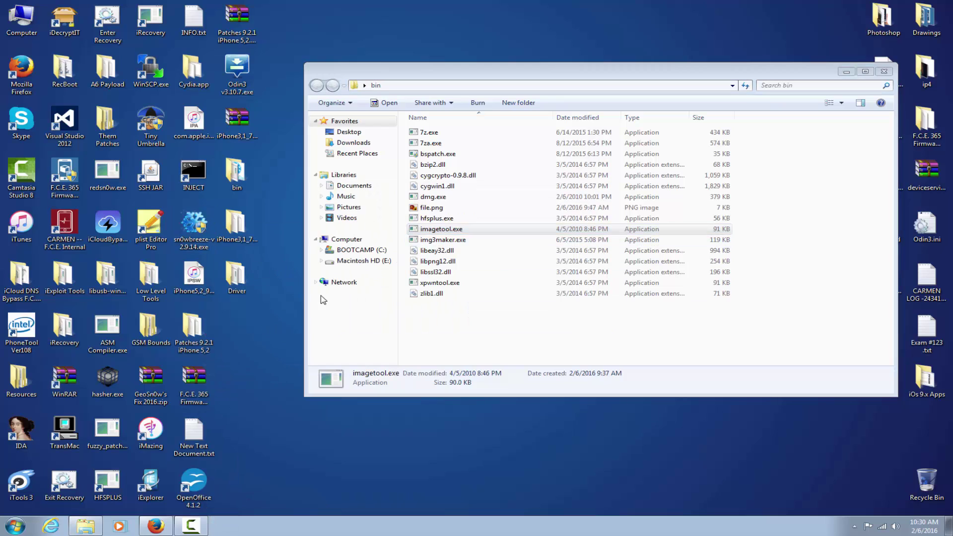
Preview the replacement logo image file.png from the bin folder and close the viewer.
click(454, 232)
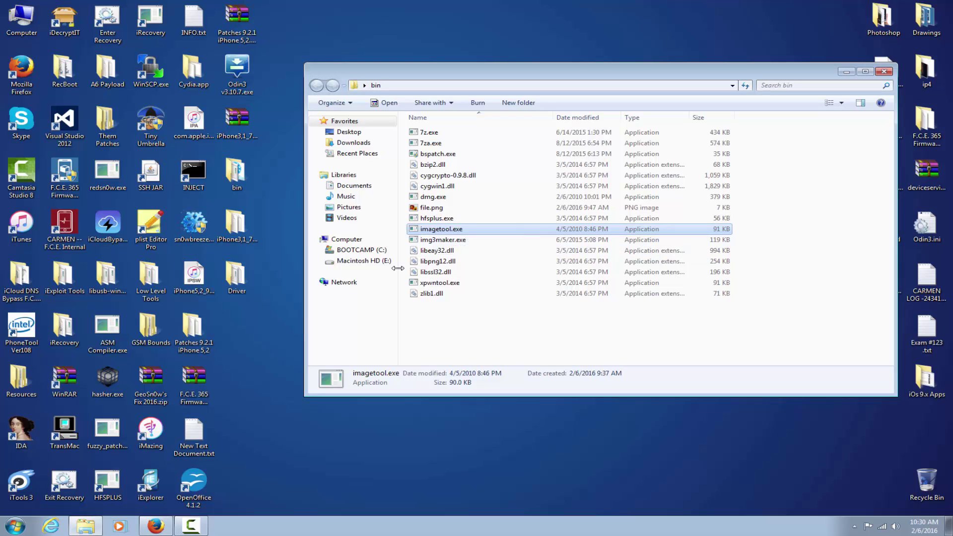
click(482, 321)
double_click(449, 207)
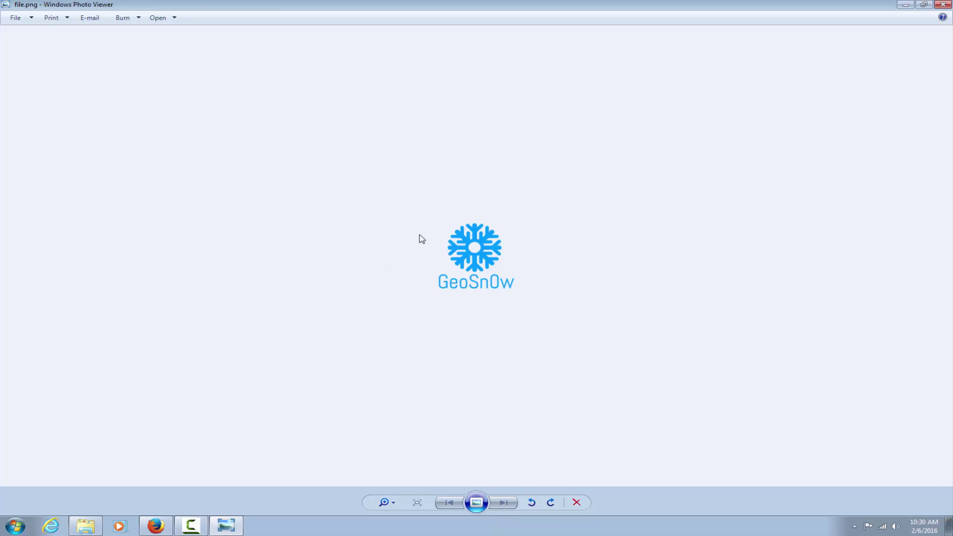
click(943, 5)
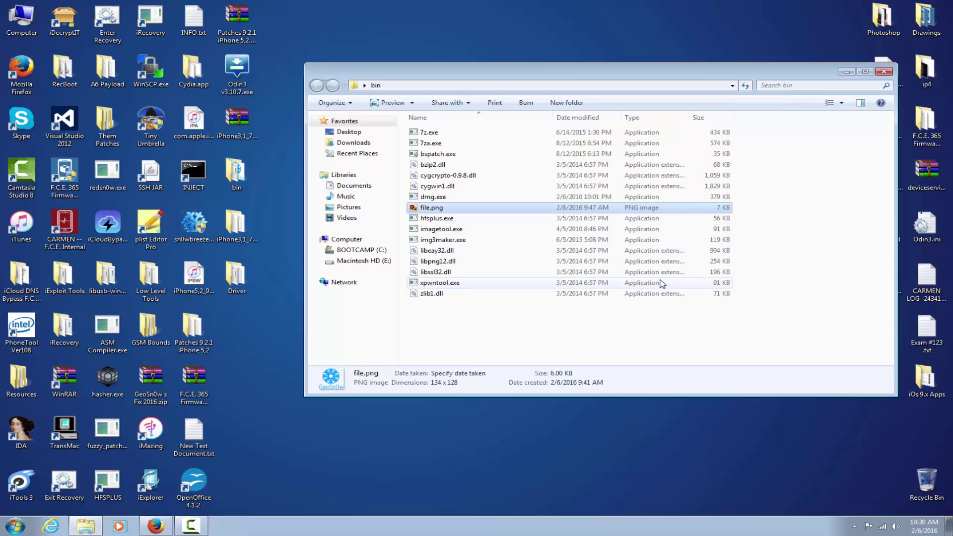
right_click(673, 307)
click(645, 213)
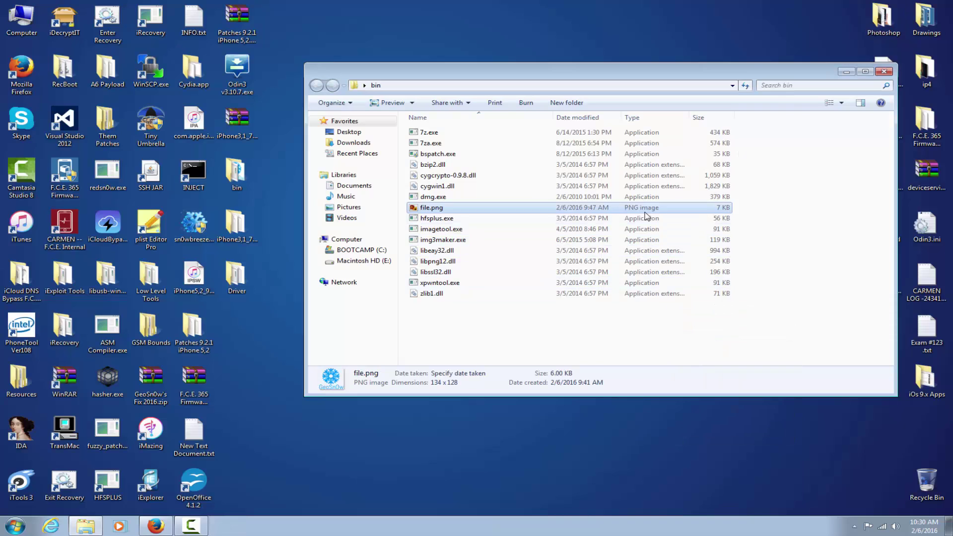
click(560, 314)
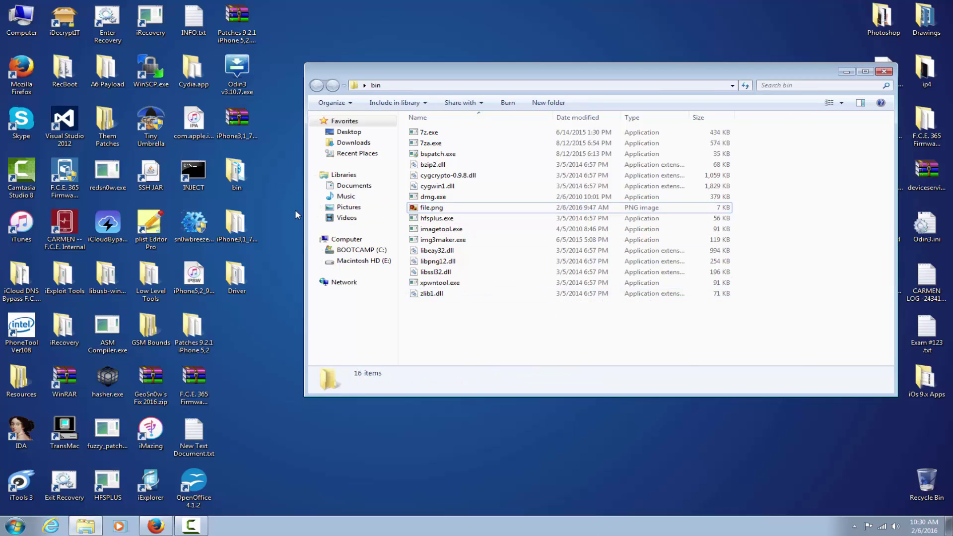
Open the iPhone3,1_7.1.2_11D257_Restore.zip archive, browse to Firmware\all_flash\all_flash.n90ap.production and select the applelogo IMG3 file.
click(278, 193)
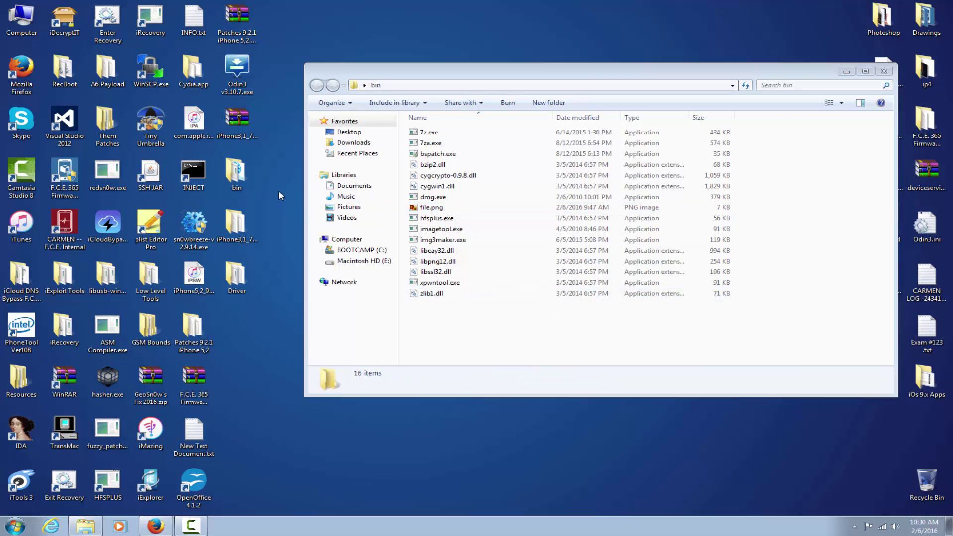
double_click(243, 119)
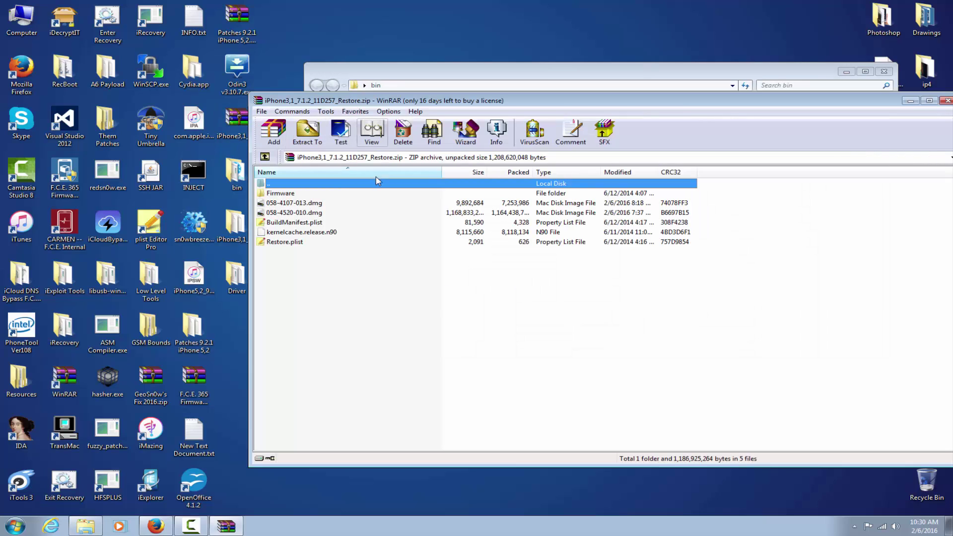
double_click(318, 193)
double_click(318, 193)
click(318, 194)
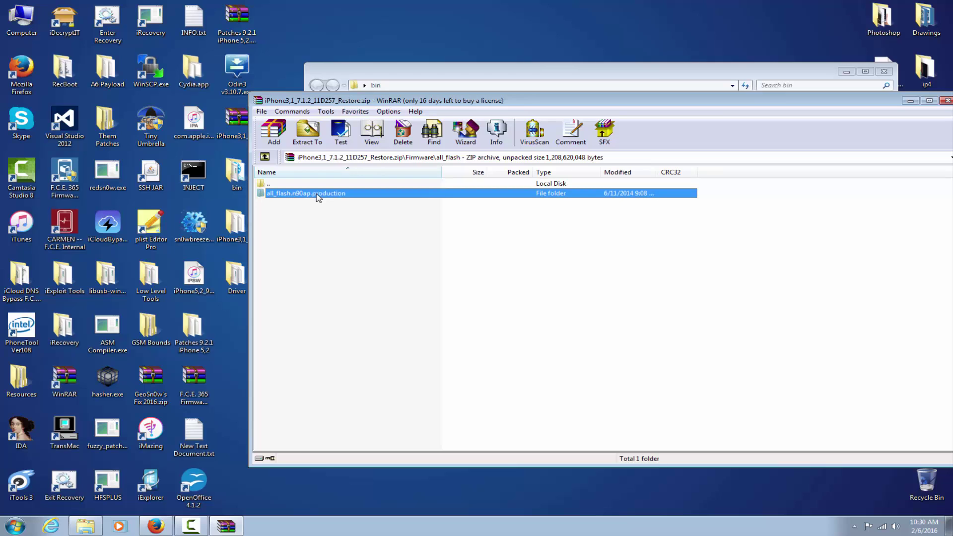
double_click(318, 194)
click(320, 194)
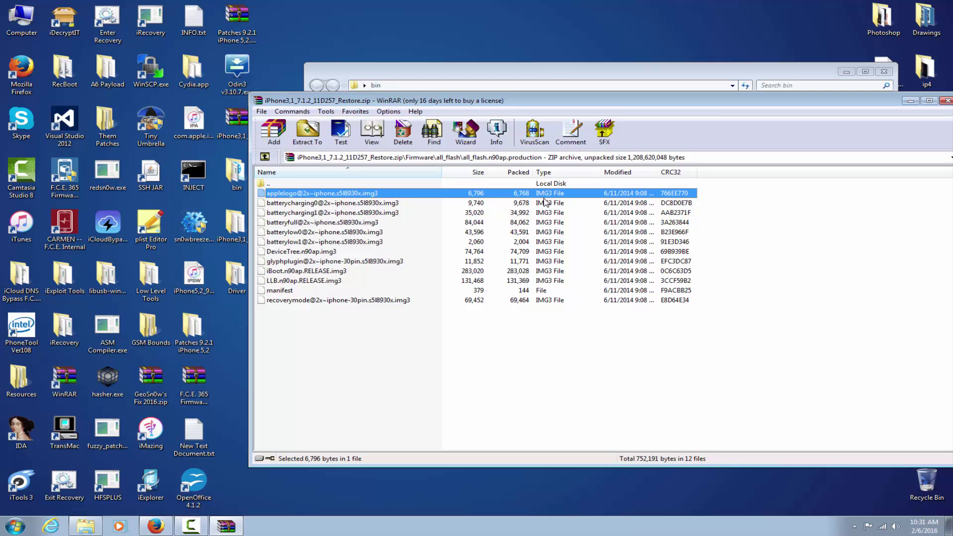
Switch to Firefox, examine the build number on the iPhone Wiki firmware key page, go back a page and minimize the browser.
click(156, 526)
scroll(272, 252, up, 5)
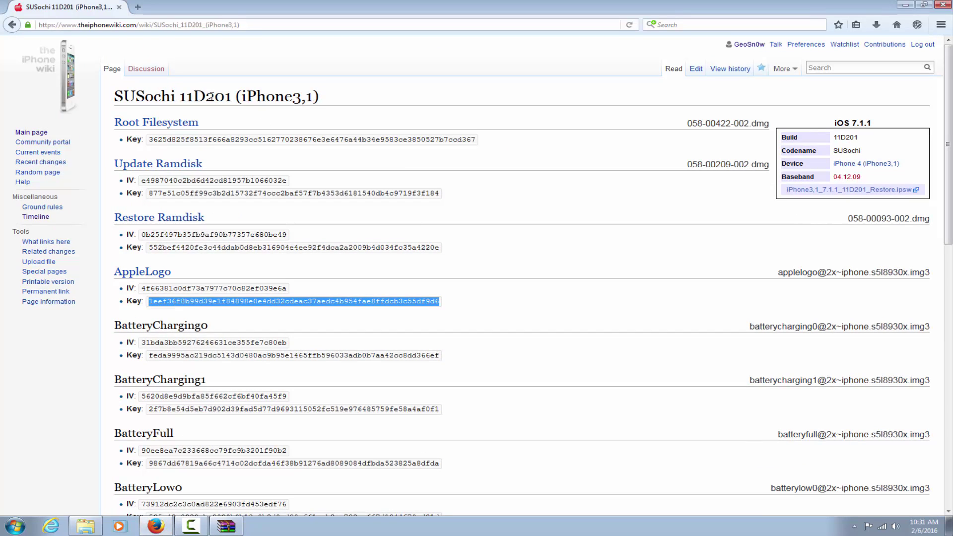
drag(180, 97, 231, 97)
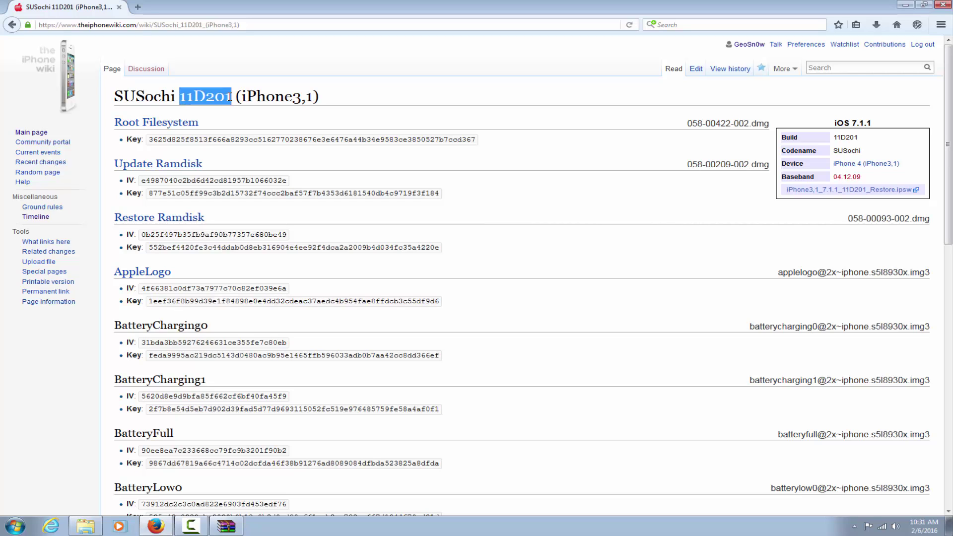
click(12, 24)
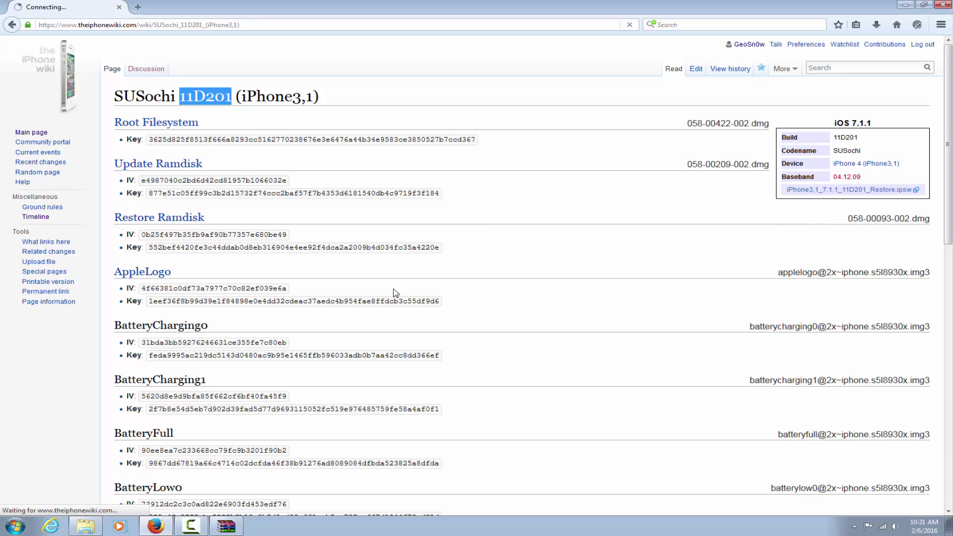
click(906, 6)
Extract applelogo@2x~iphone.s5l8930x.img3 from the archive to the desktop and move it into the bin folder.
drag(320, 193, 419, 38)
click(426, 353)
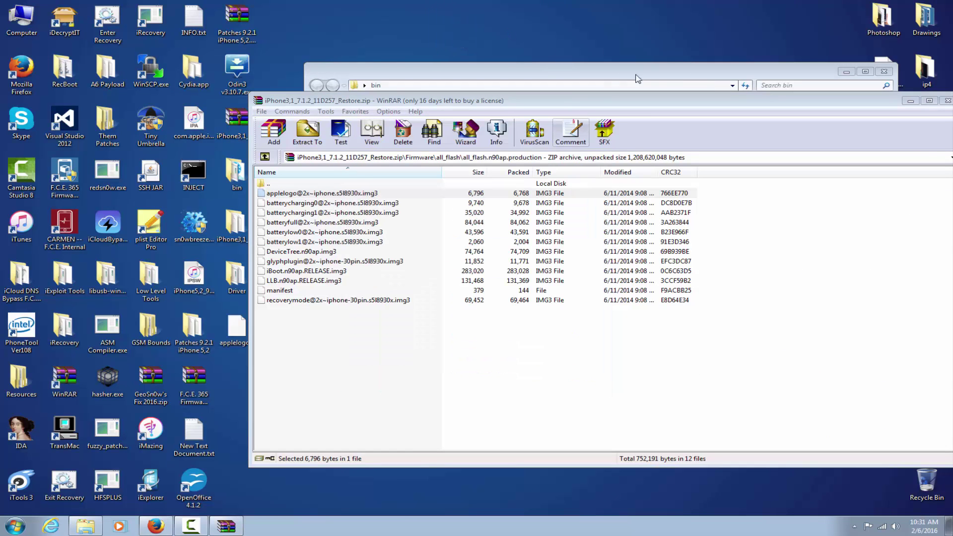
click(910, 100)
drag(236, 328, 475, 334)
click(474, 334)
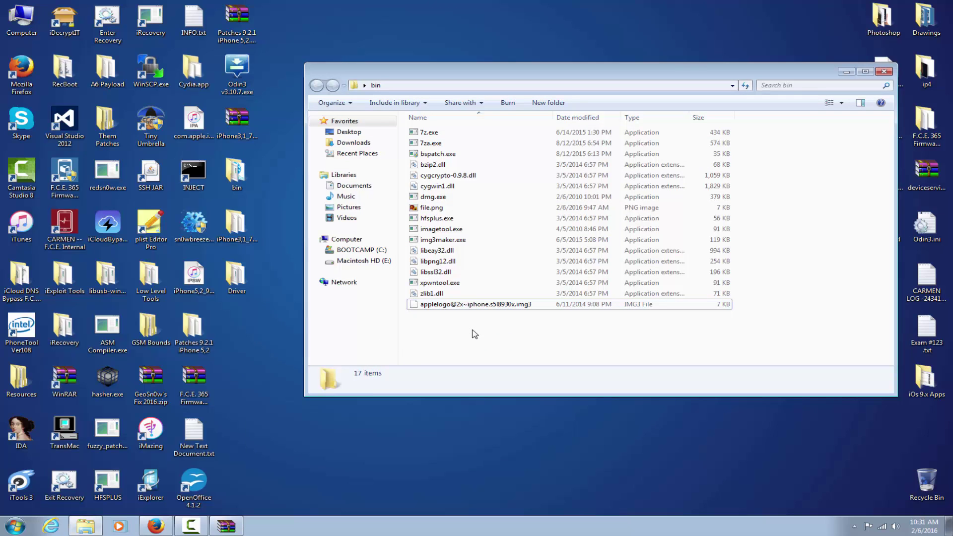
Start a Command Prompt and change its working directory to the desktop's bin folder with cd.
key(super+r)
key(Return)
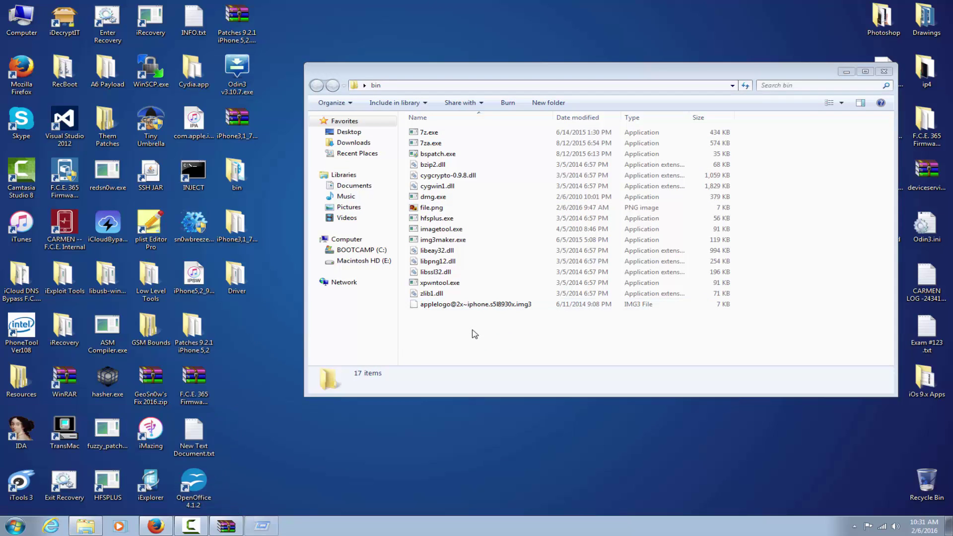
click(476, 343)
click(298, 218)
text(cd)
click(425, 71)
drag(354, 85, 238, 162)
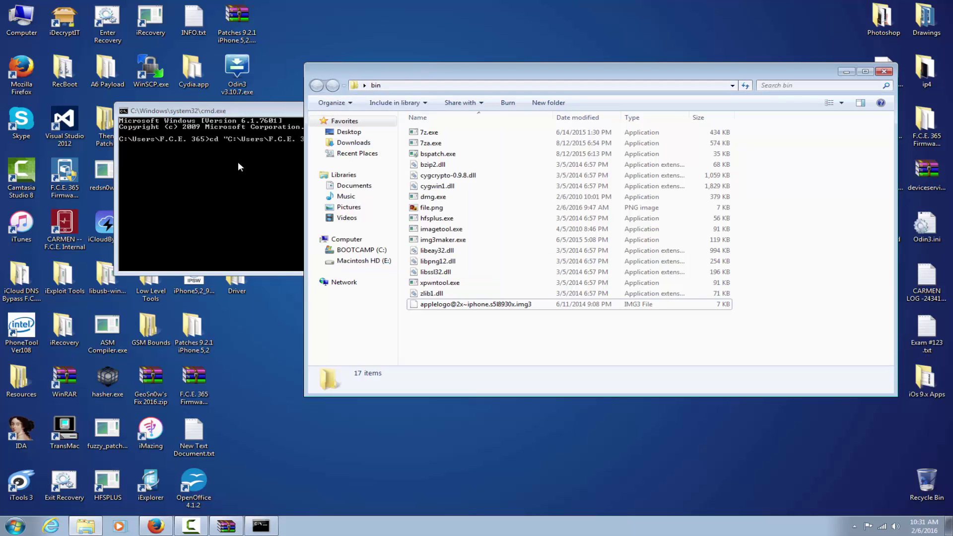
click(237, 162)
key(Return)
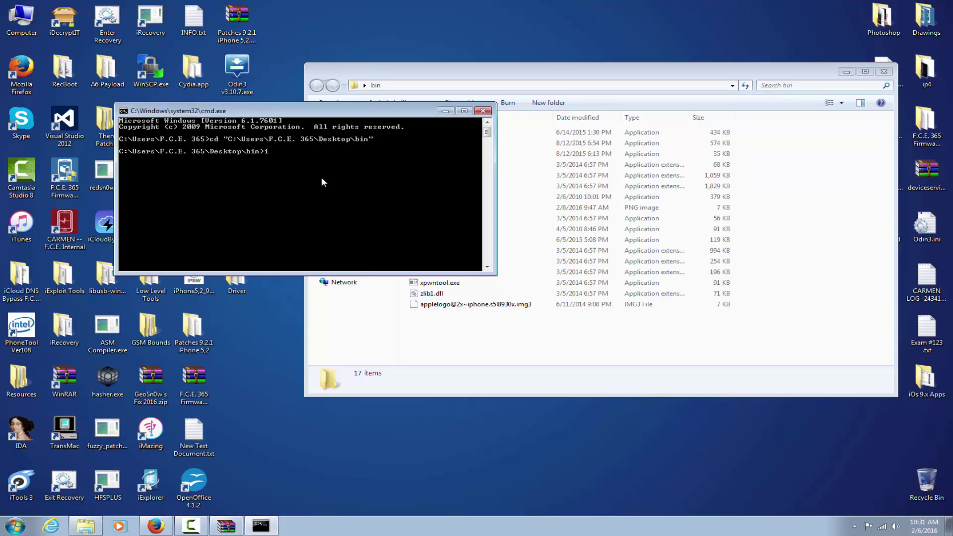
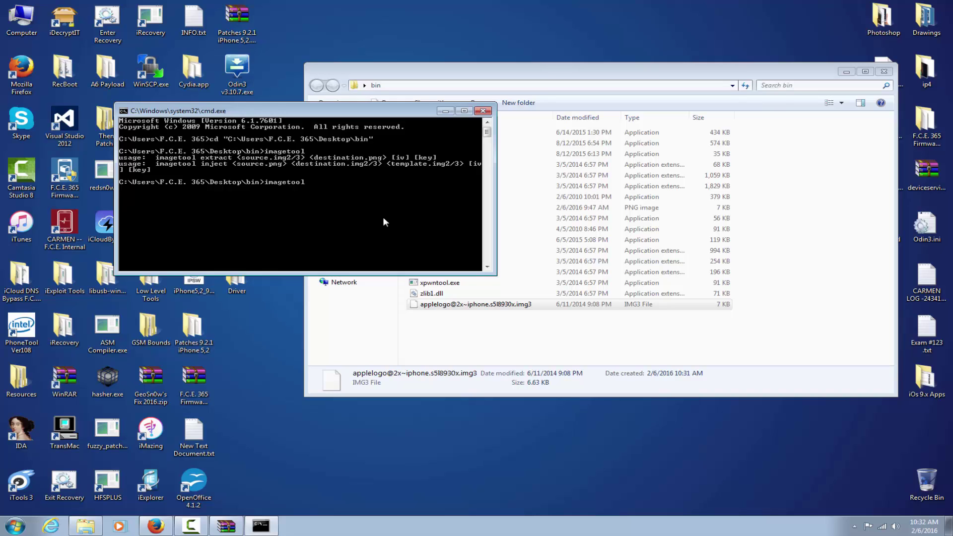
Compose an imagetool extract command with applelogo@2x~iphone.s5l8930x.img3 as the source and dest.png as the destination.
text(tract)
right_click(440, 305)
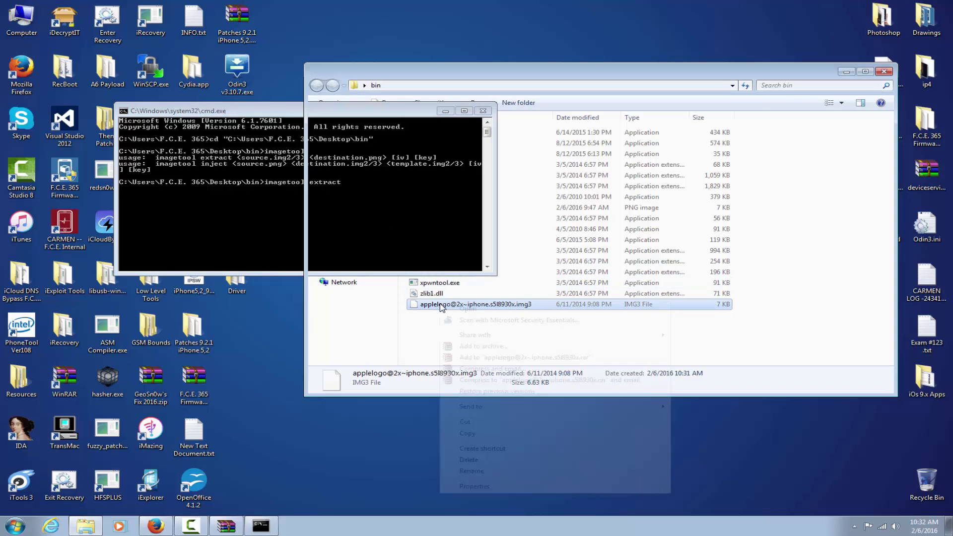
click(471, 471)
key(ctrl+c)
right_click(286, 201)
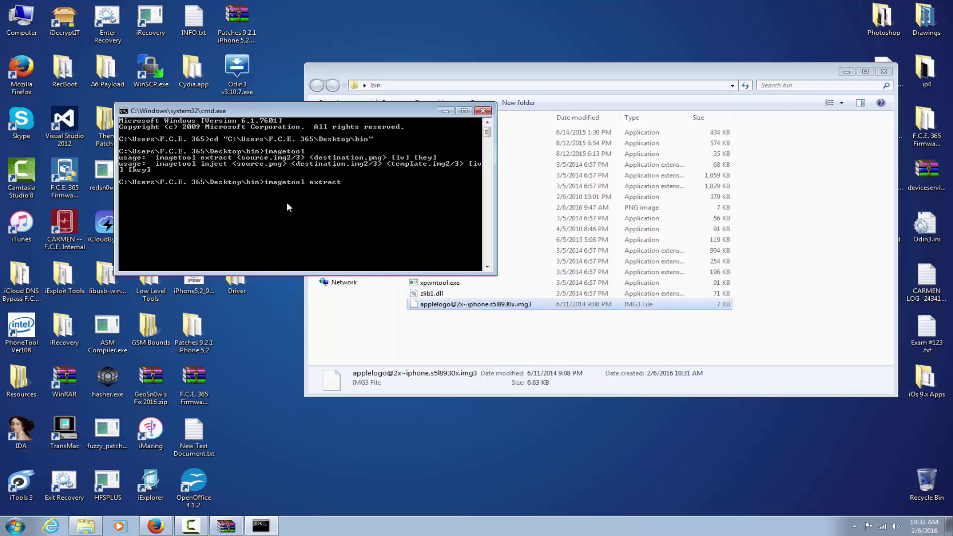
click(335, 232)
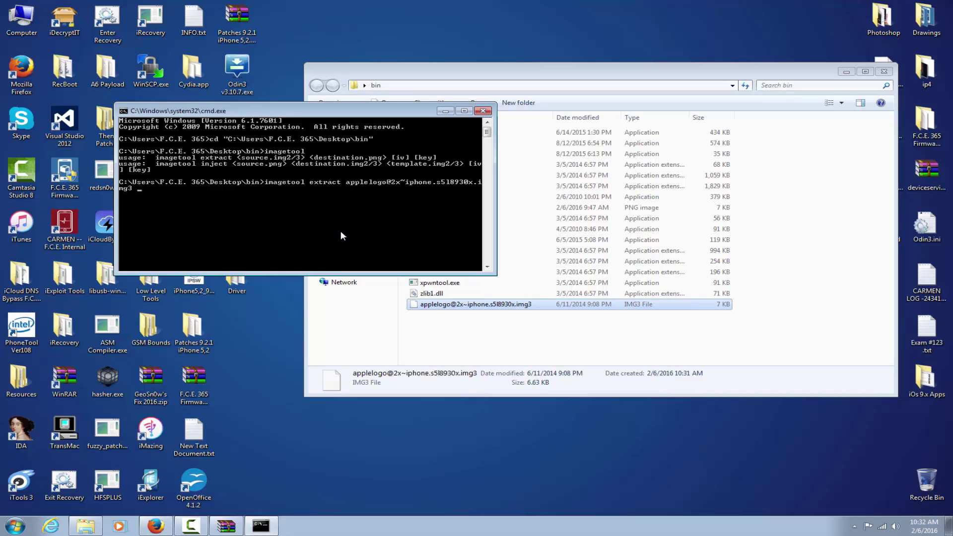
text(dest.png)
Switch to Firefox, open the iPhone3,1 build 11D257 key page, and copy the AppleLogo IV into the extract command.
key(alt+Tab)
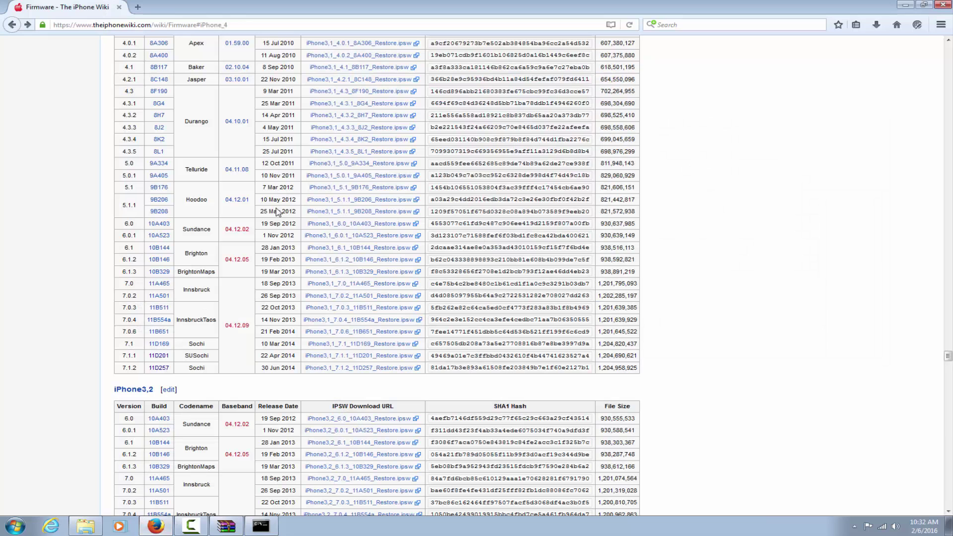
click(157, 367)
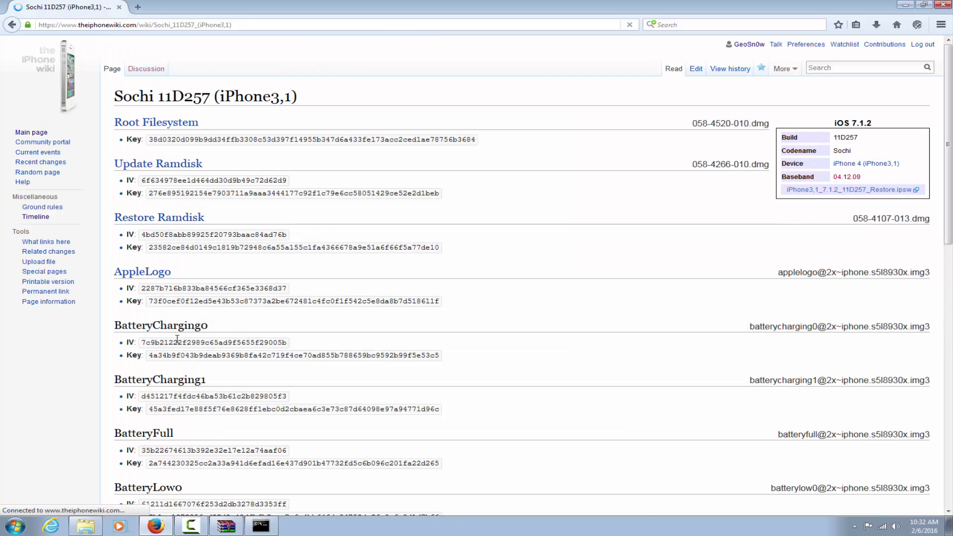
double_click(190, 289)
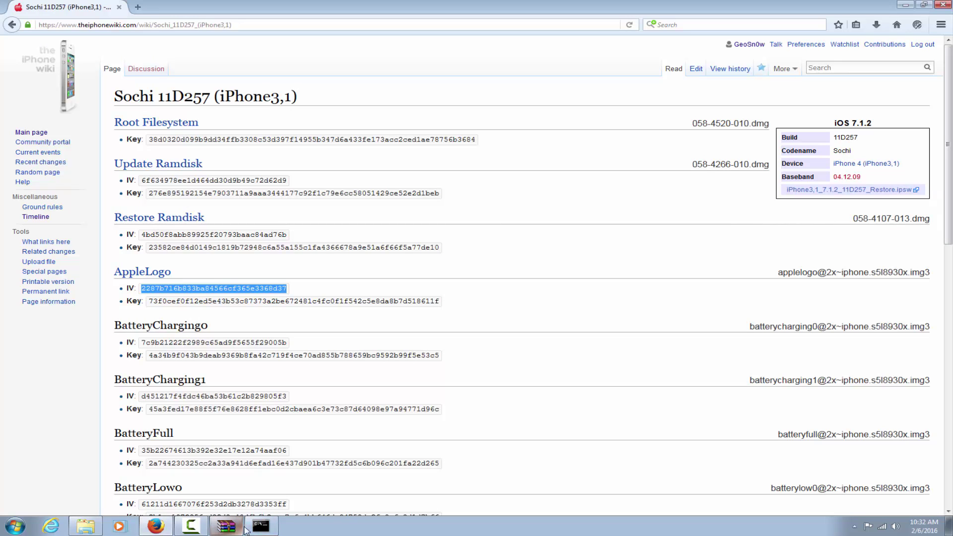
click(260, 526)
right_click(317, 201)
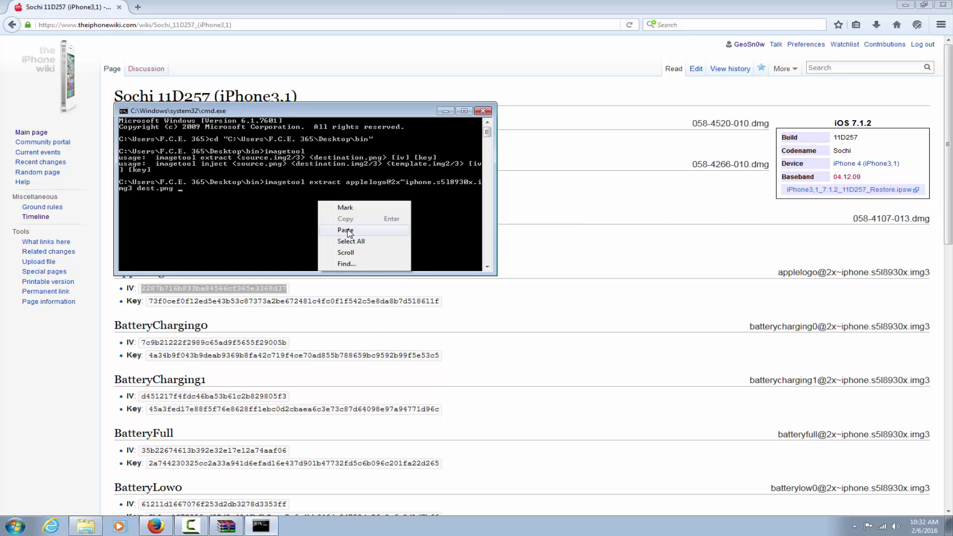
click(349, 230)
Copy the AppleLogo key from the wiki page to the end of the extract command and run it.
click(164, 301)
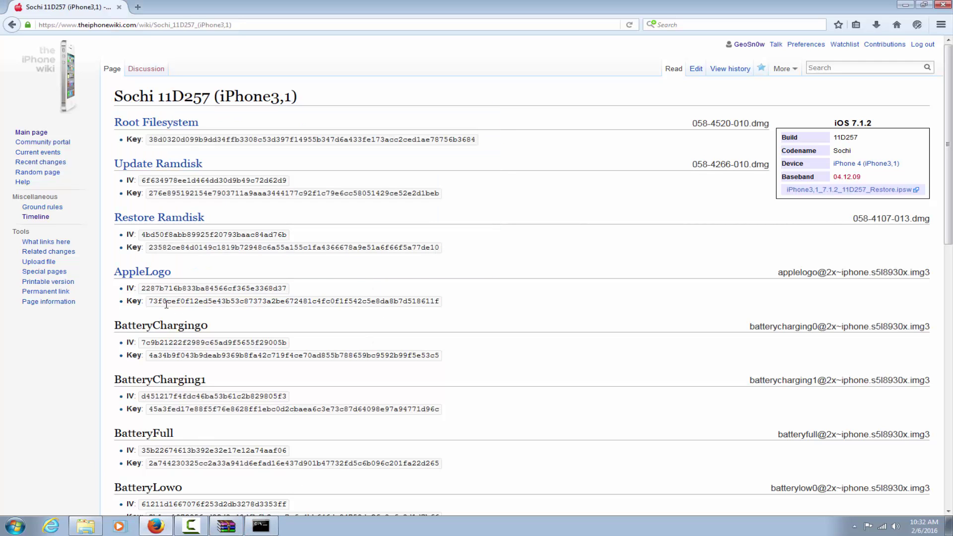
double_click(165, 300)
click(260, 525)
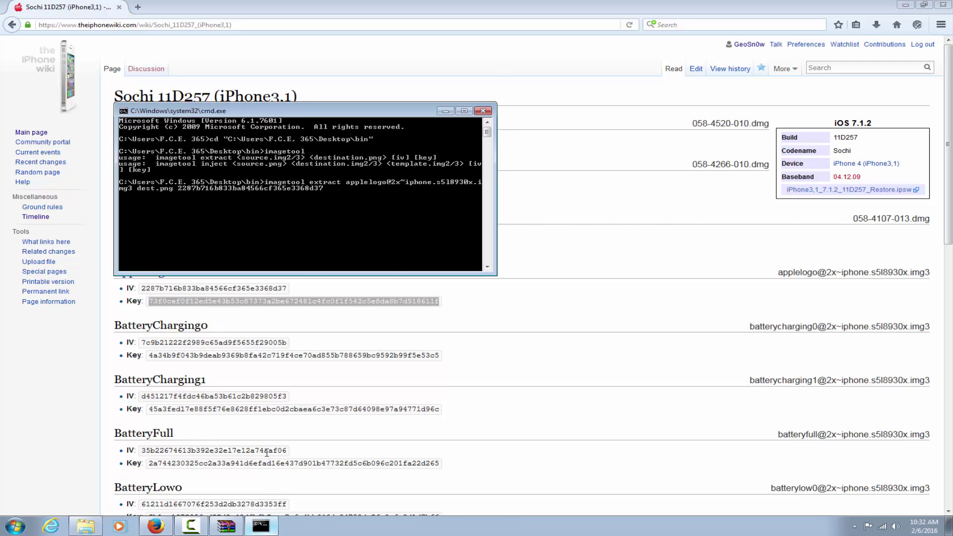
right_click(306, 221)
click(334, 251)
key(Return)
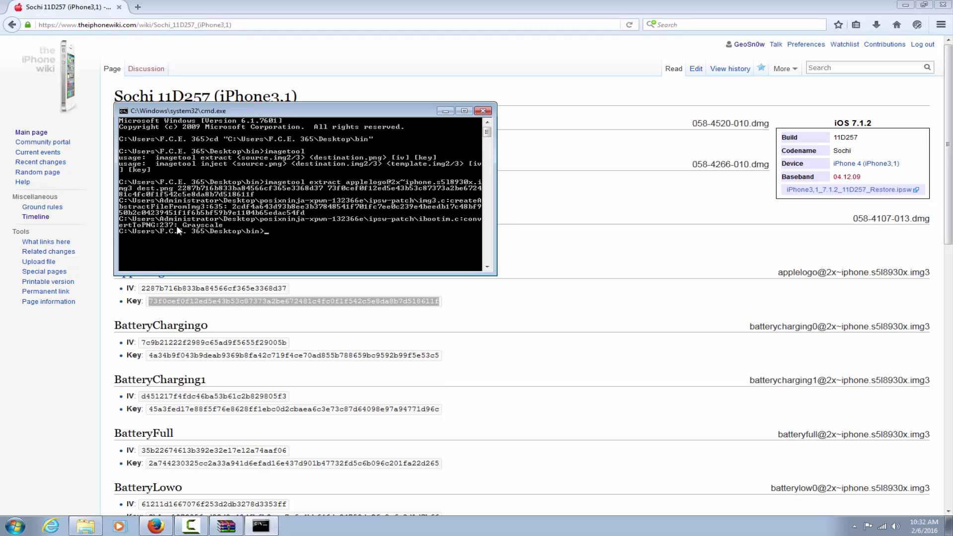
Minimize the browser and Command Prompt, inspect the extracted dest.png in the image viewer, and close it.
click(905, 5)
click(445, 111)
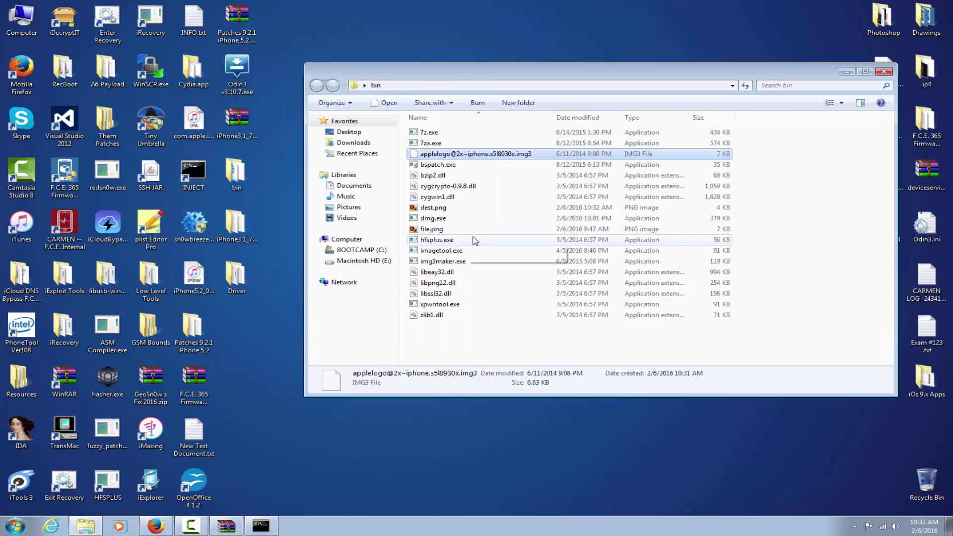
click(428, 209)
double_click(428, 208)
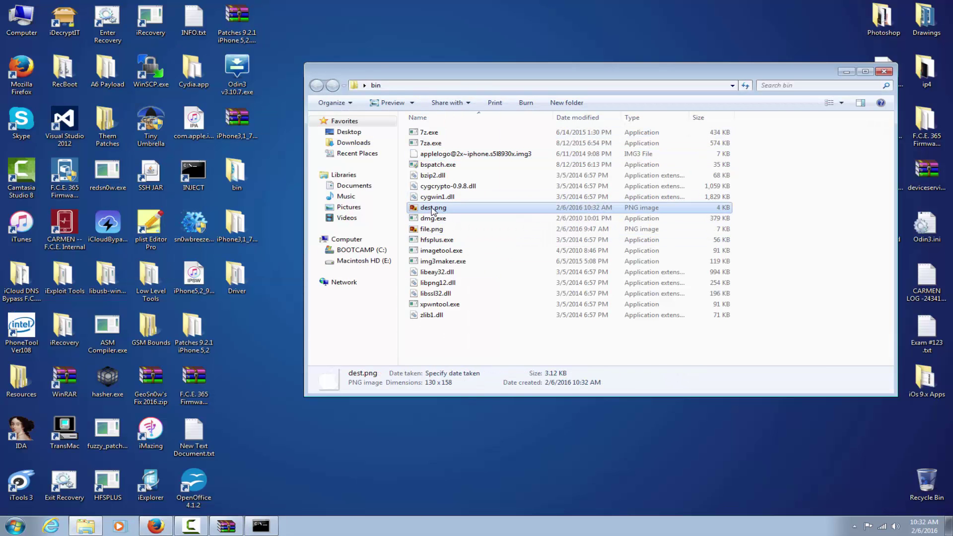
scroll(496, 252, up, 2)
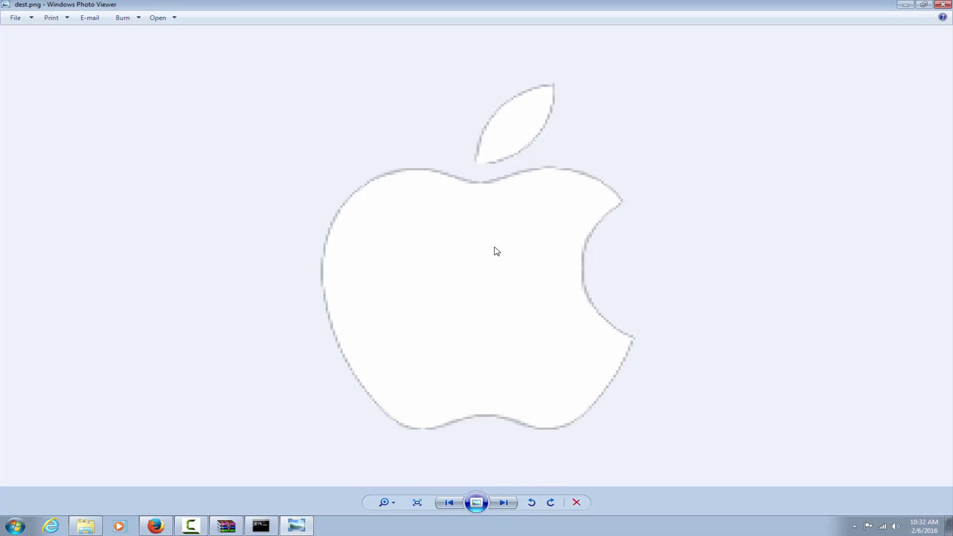
scroll(498, 250, down, 5)
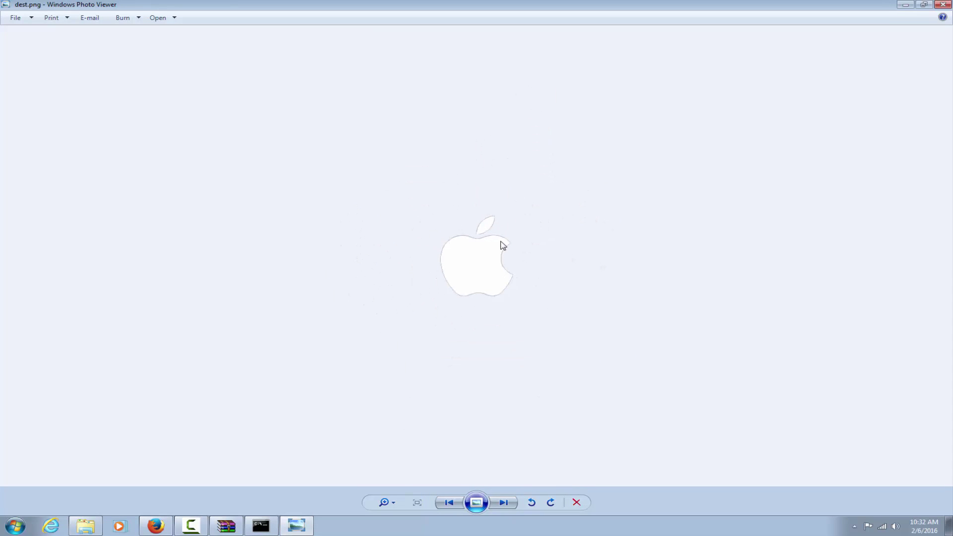
click(942, 5)
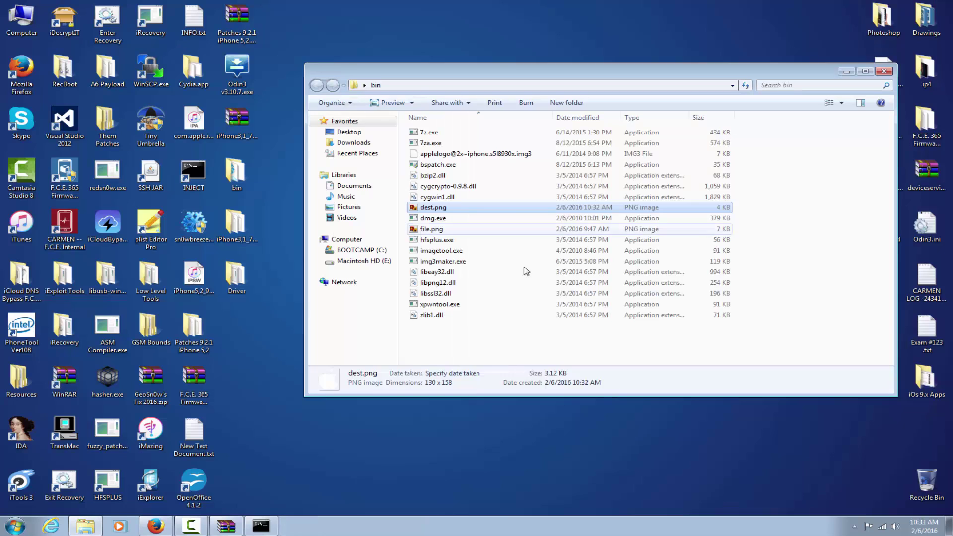
Delete dest.png from the bin folder, then preview the custom logo file.png and close the viewer.
key(Delete)
key(Return)
click(444, 220)
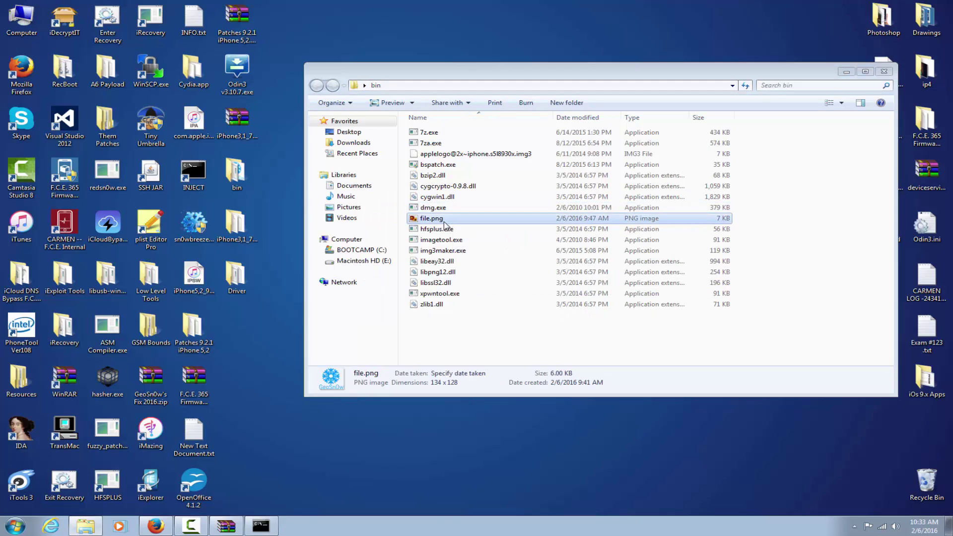
double_click(444, 220)
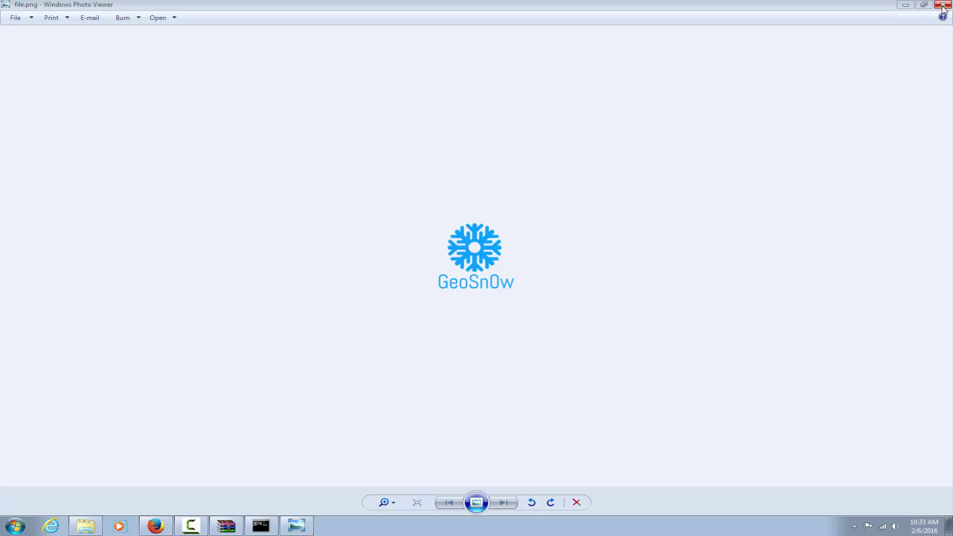
click(942, 5)
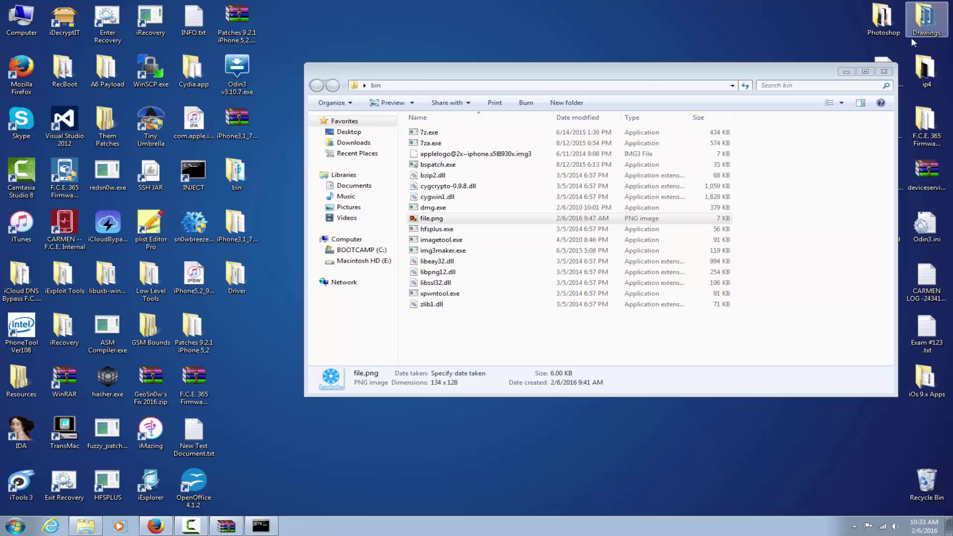
Duplicate applelogo@2x~iphone.s5l8930x.img3 in the bin folder and rename the copy applelogo@2x~iphone.s5l8930x1.img3.
click(525, 156)
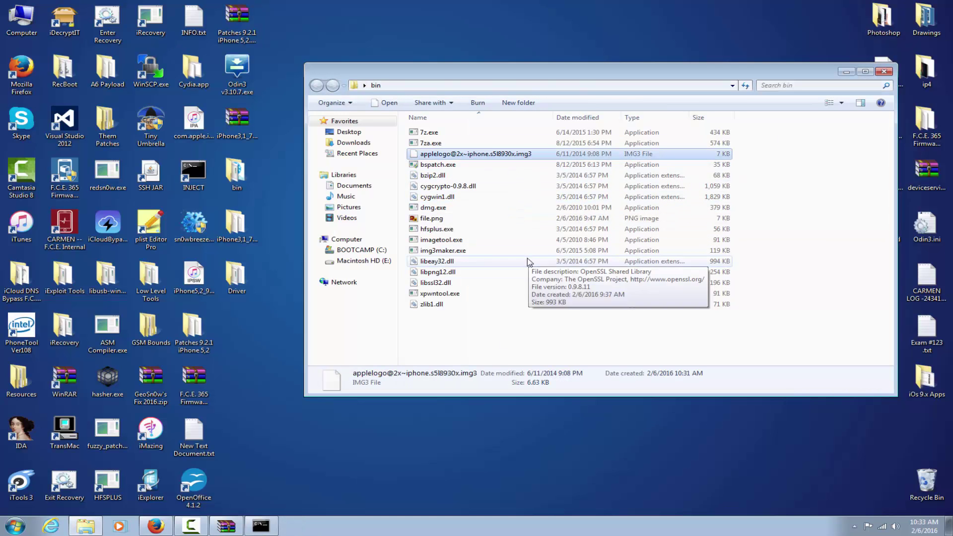
key(ctrl+c)
key(ctrl+v)
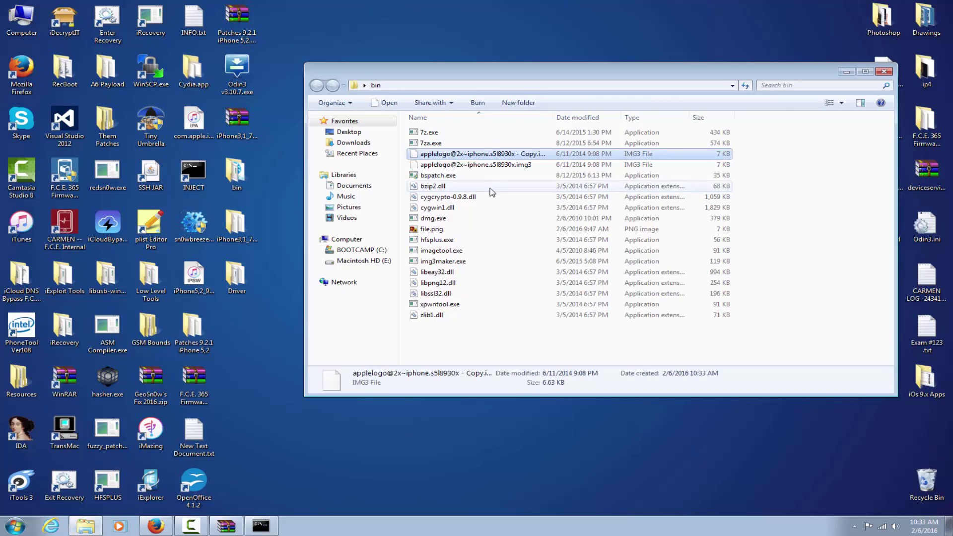
click(539, 158)
click(522, 154)
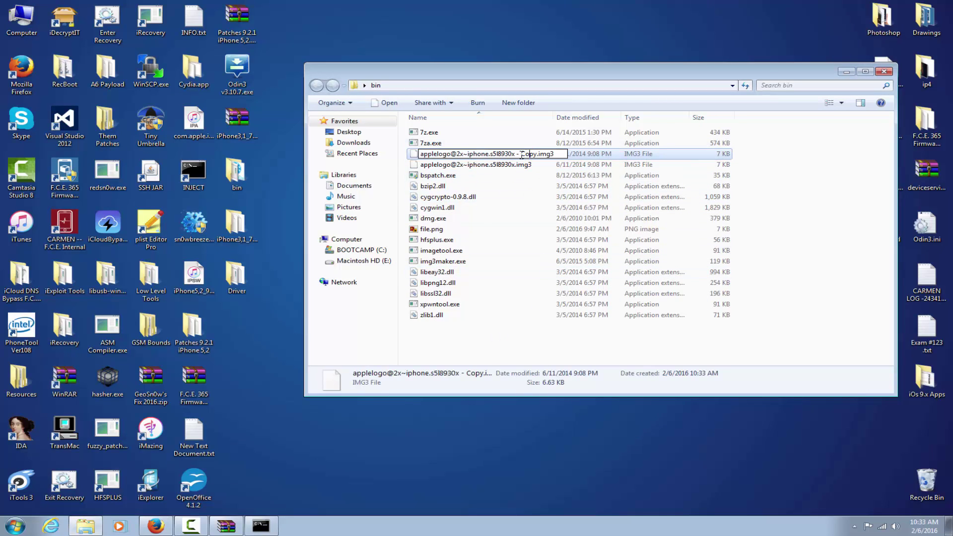
drag(515, 155, 534, 154)
key(BackSpace)
text(1)
click(544, 334)
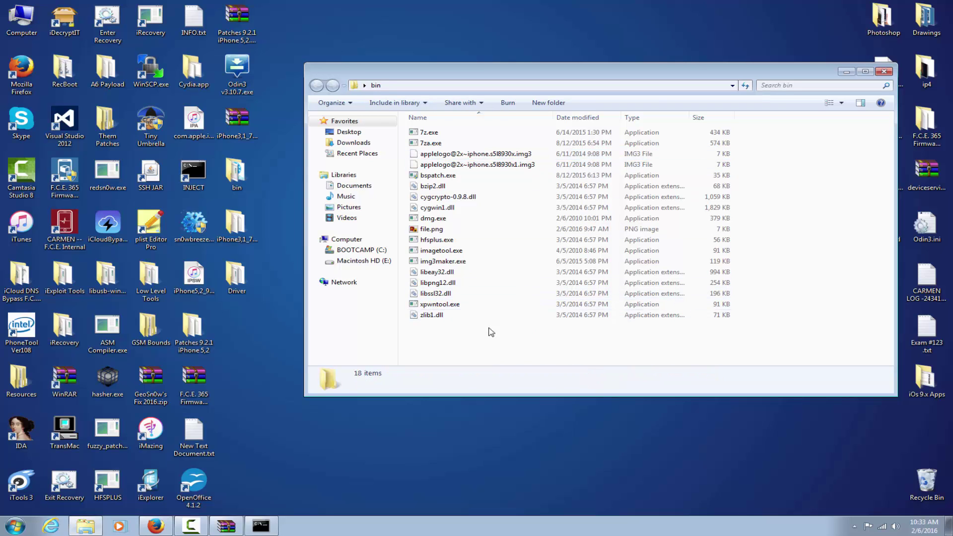
In Command Prompt, compose an imagetool inject command with file.png as the source and applelogo@2x~iphone.s5l8930x.img3 as the destination.
click(259, 526)
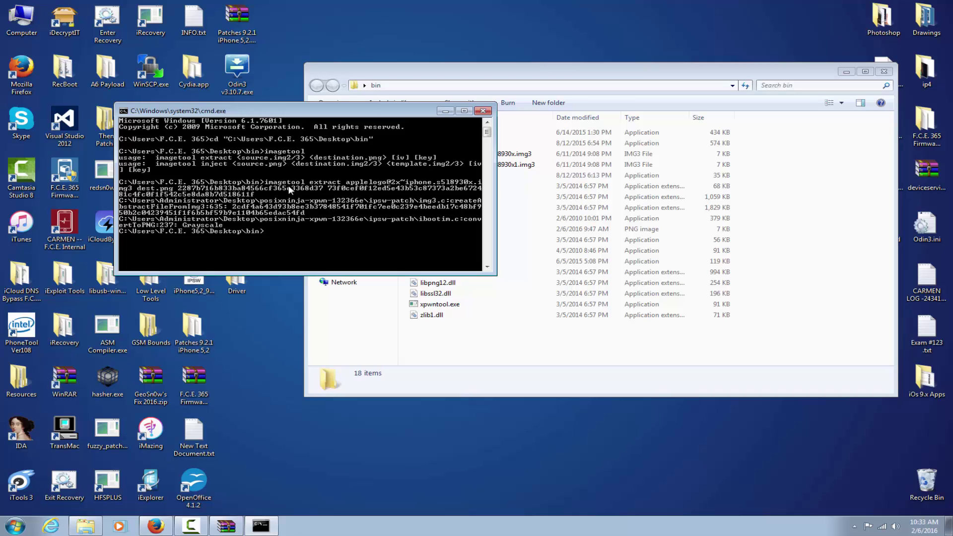
text(imagetool inject)
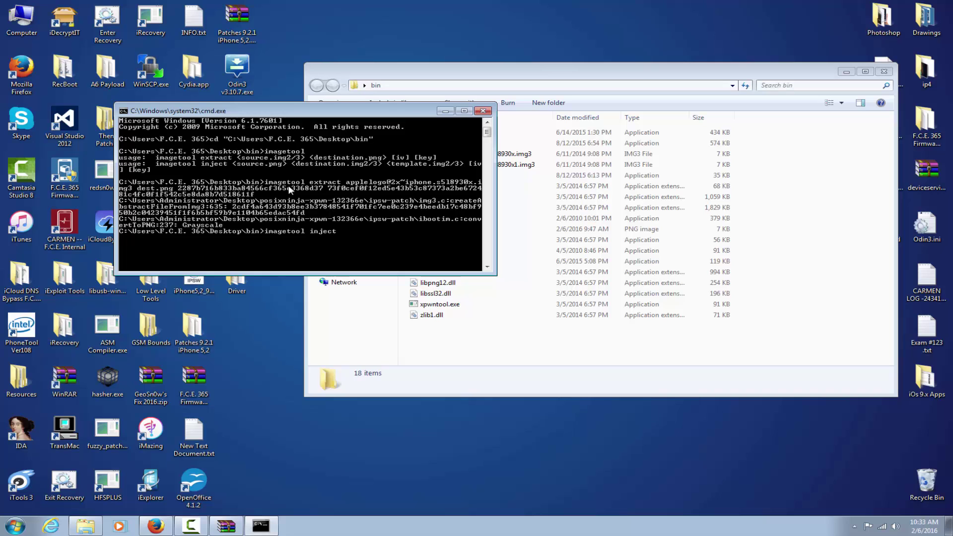
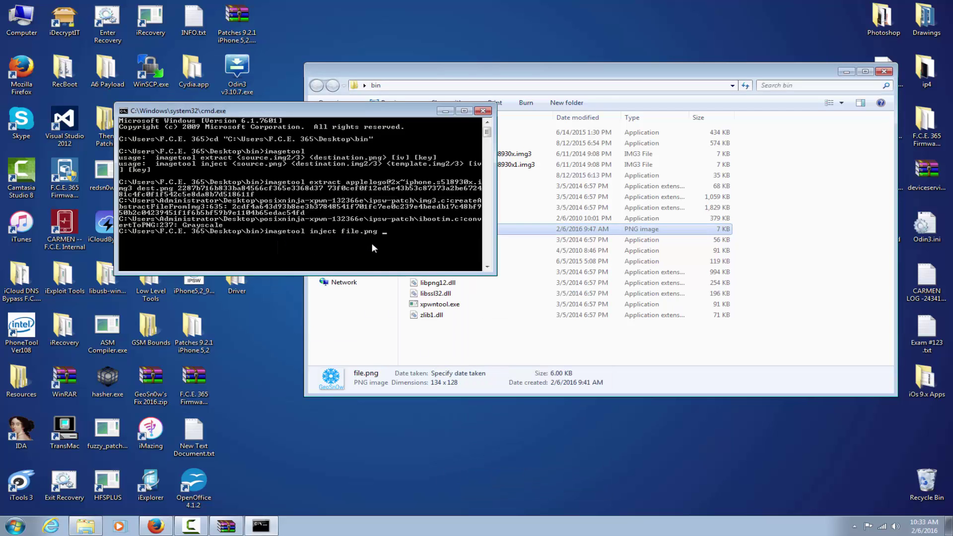
click(553, 178)
click(516, 154)
right_click(519, 155)
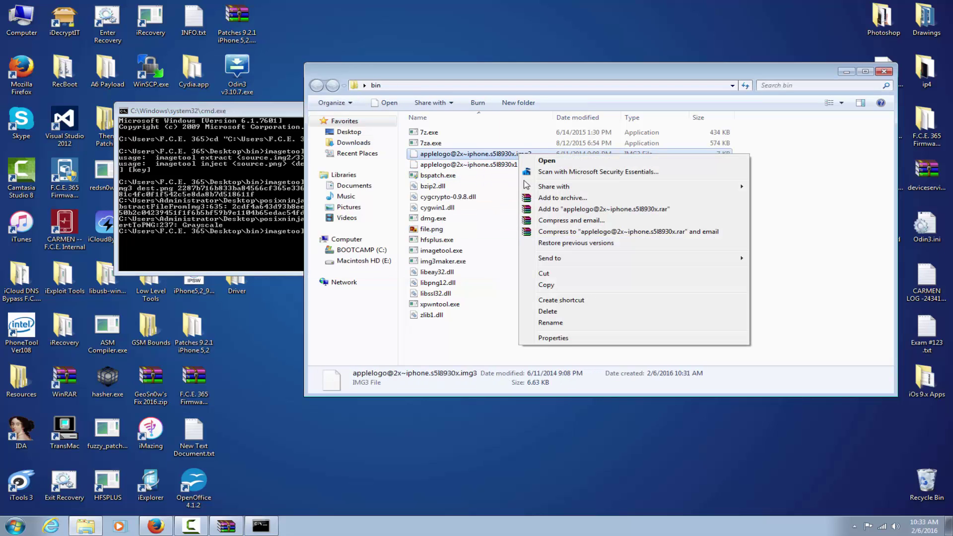
click(551, 323)
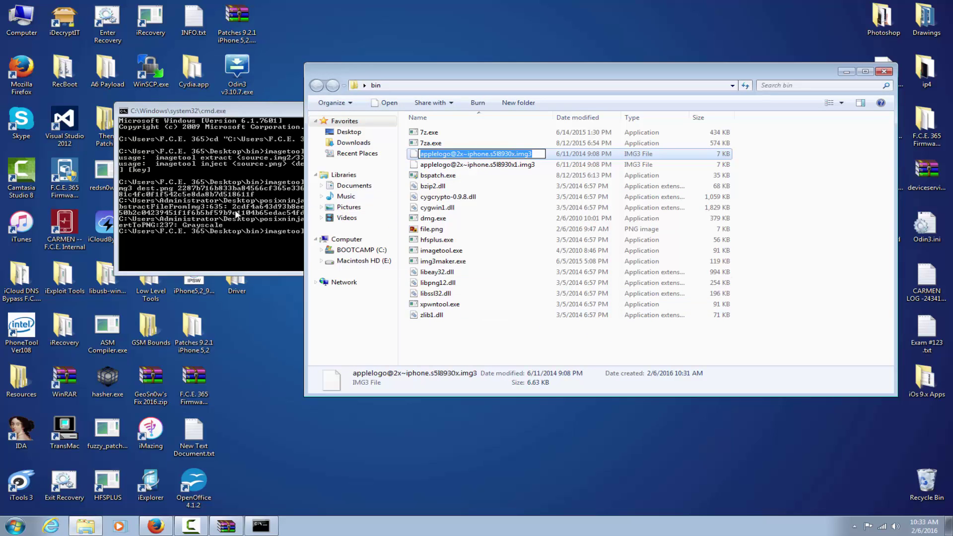
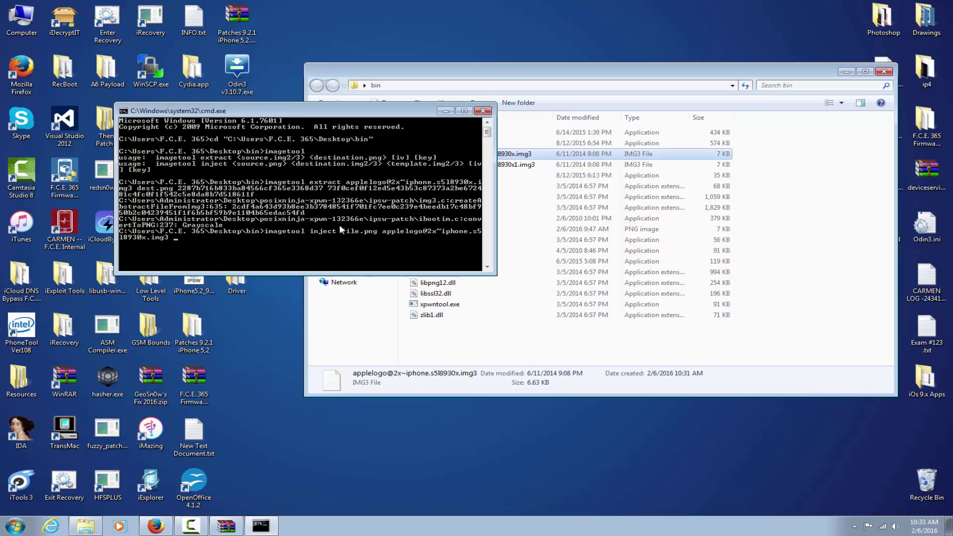
Add applelogo@2x~iphone.s5l8930x1.img3 to the inject command as the template file.
click(516, 164)
right_click(519, 164)
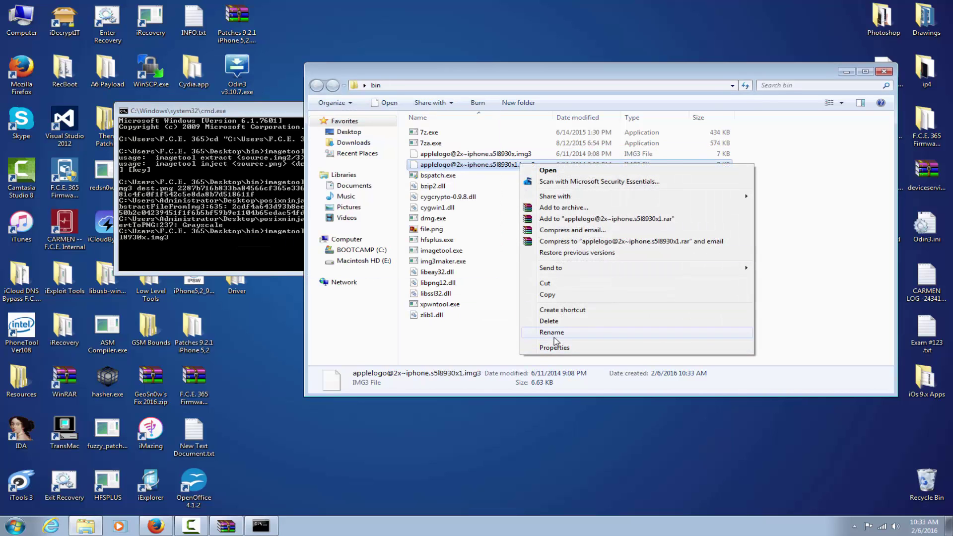
click(551, 332)
click(194, 221)
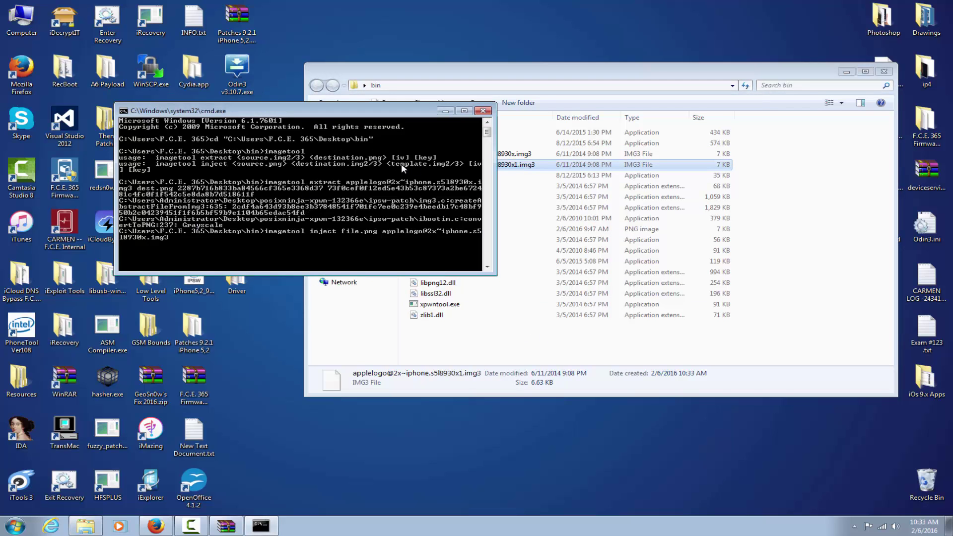
right_click(282, 237)
click(307, 268)
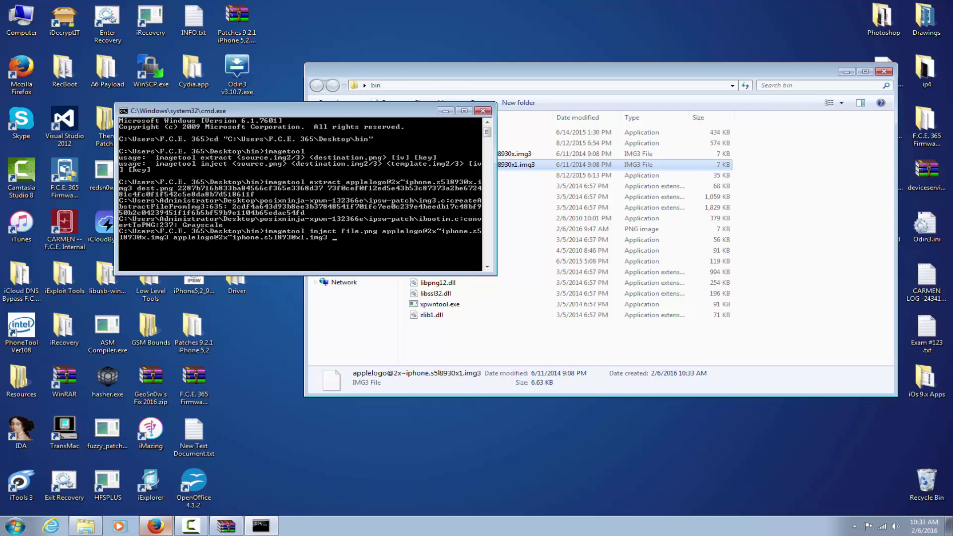
Copy the AppleLogo IV from the Firefox wiki page and append it to the inject command in Command Prompt.
click(155, 525)
double_click(204, 289)
key(ctrl+c)
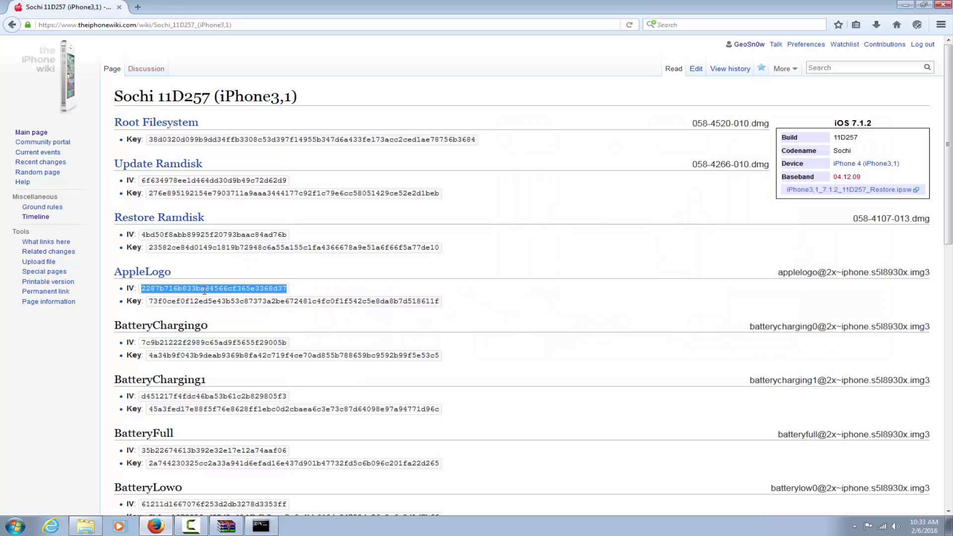
click(260, 525)
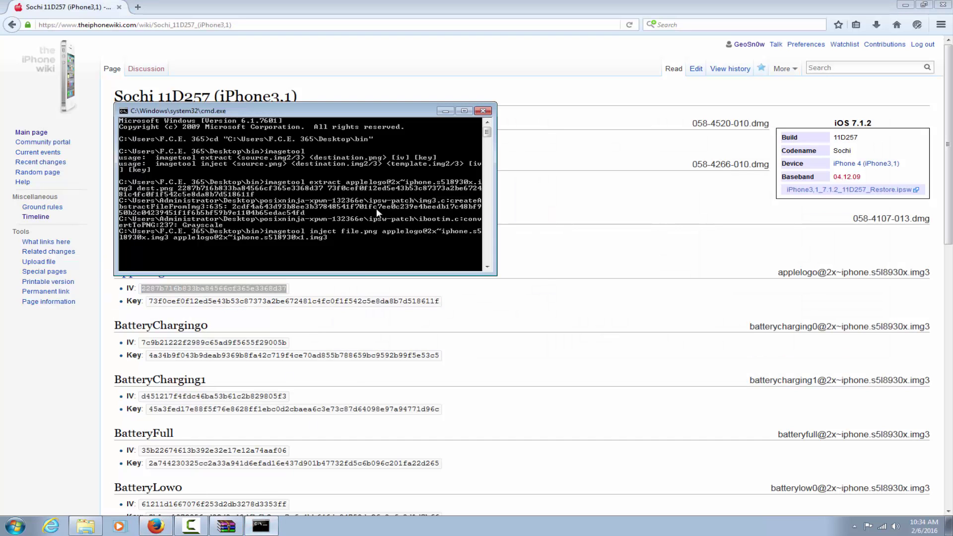
right_click(372, 216)
click(398, 244)
Copy the AppleLogo key from the wiki page, append it to the imagetool inject command, run it, and close Command Prompt.
double_click(199, 302)
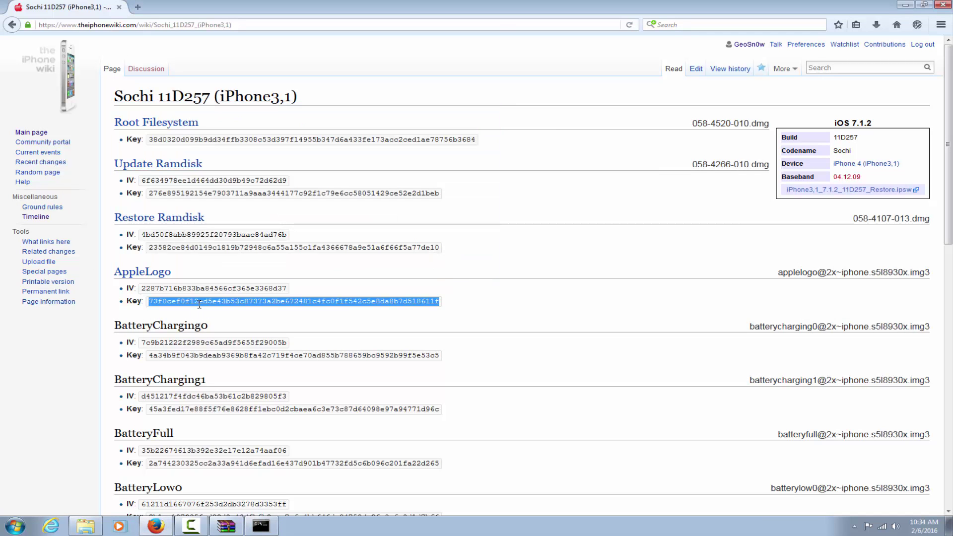
click(905, 4)
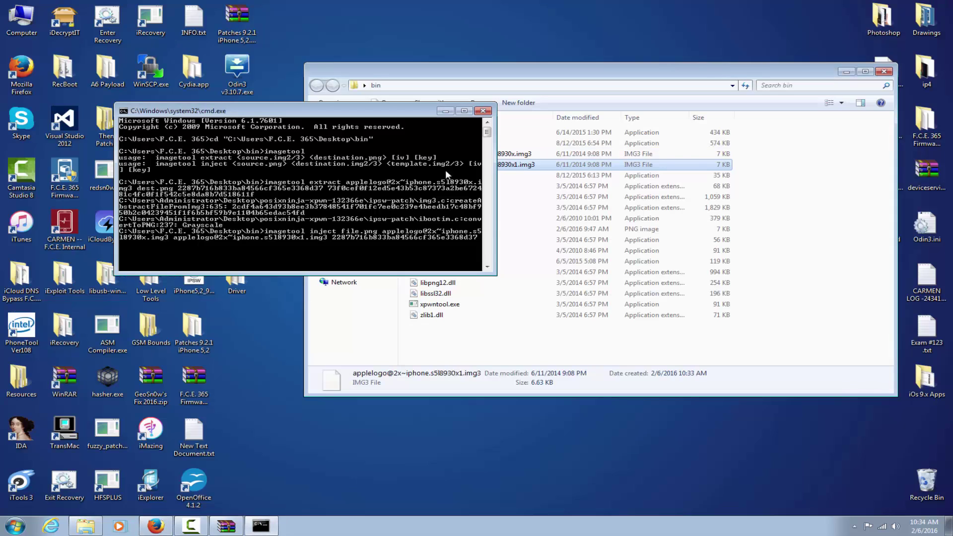
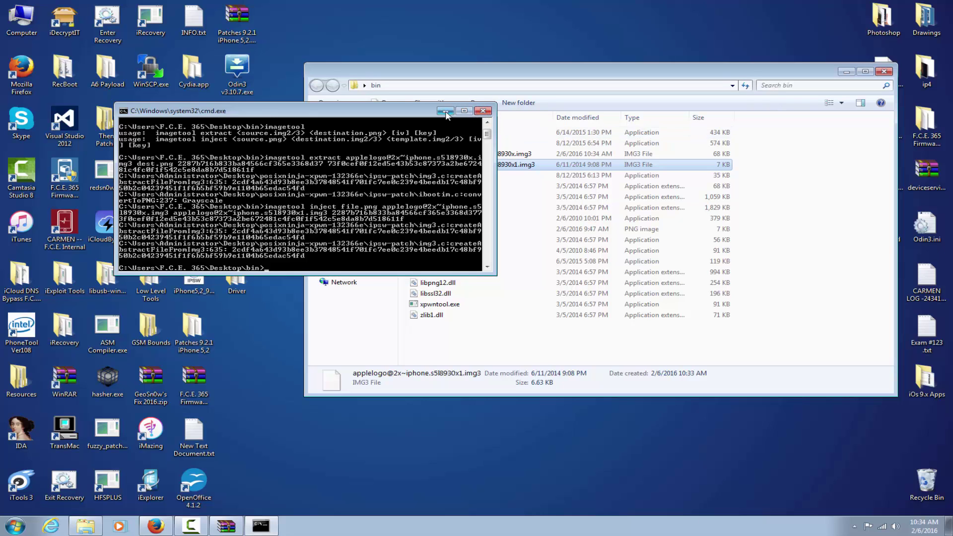
click(483, 110)
Delete the template copy applelogo@2x~iphone.s5l8930x1.img3 from the bin folder and close the folder.
click(550, 153)
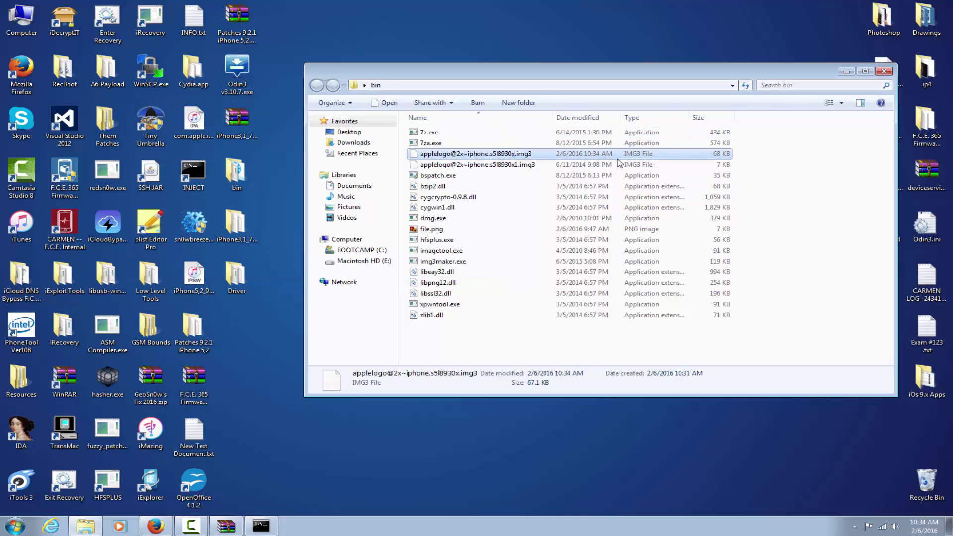
click(502, 164)
key(Delete)
key(Return)
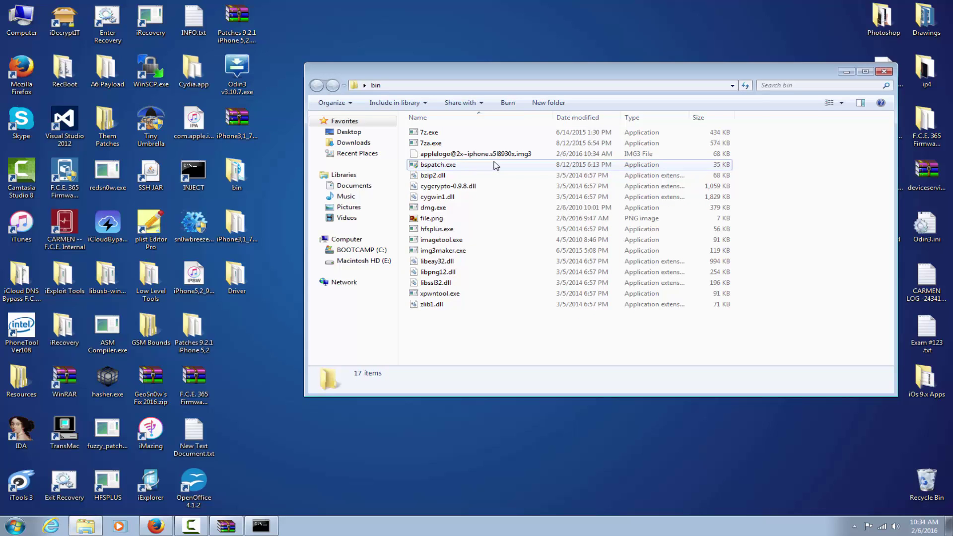
click(510, 158)
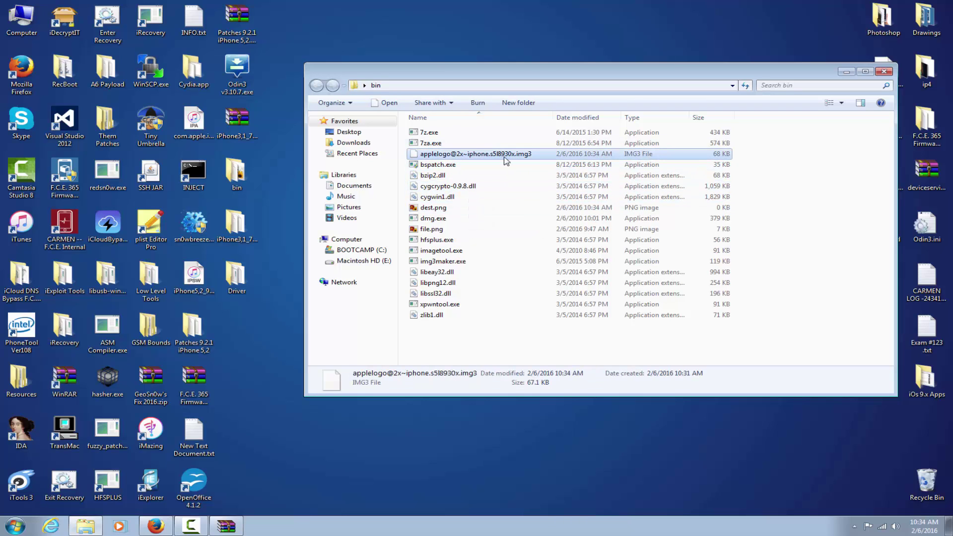
click(884, 71)
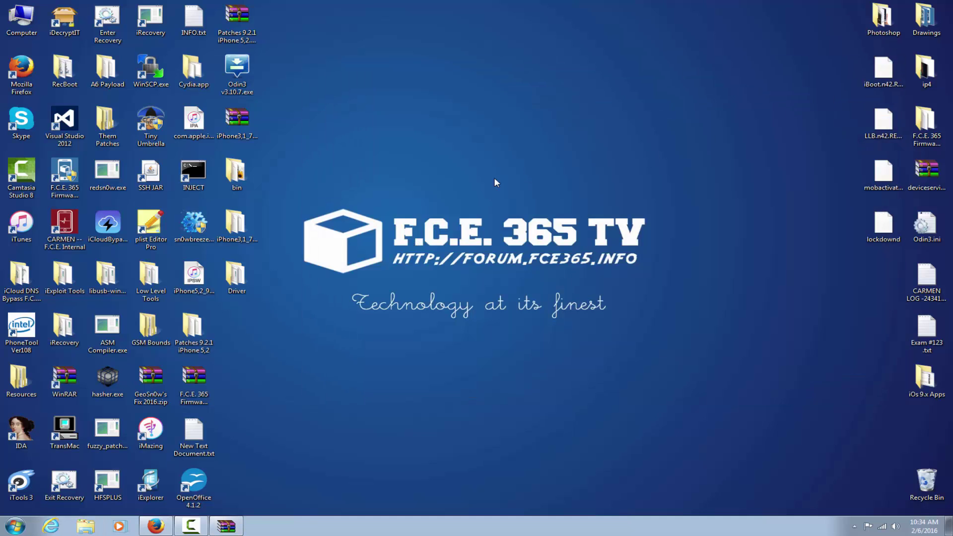
Try to add the modified applelogo@2x~iphone.s5l8930x.img3 from bin to the all_flash.n90ap.production folder of iPhone3,1_7.1.2_11D257_Restore.zip in WinRAR.
click(232, 525)
right_click(339, 342)
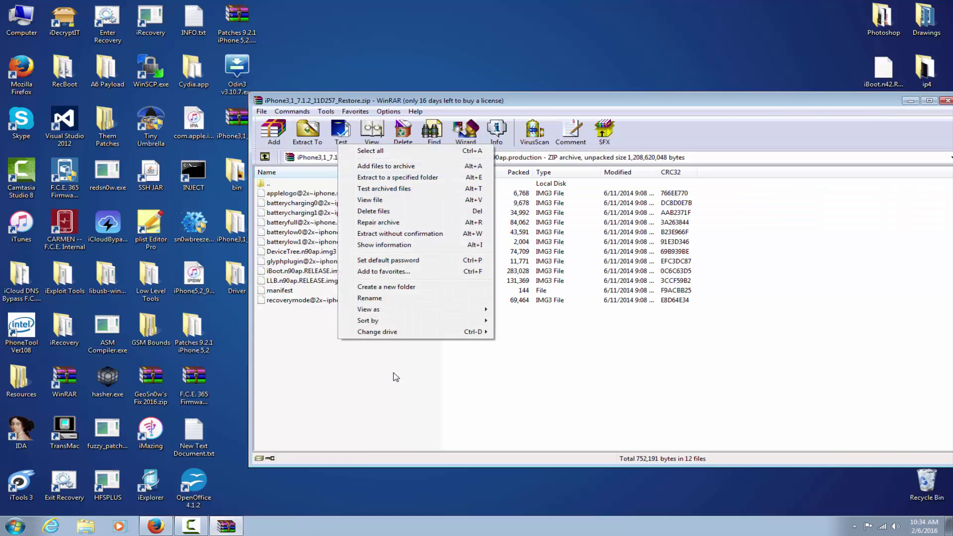
click(321, 328)
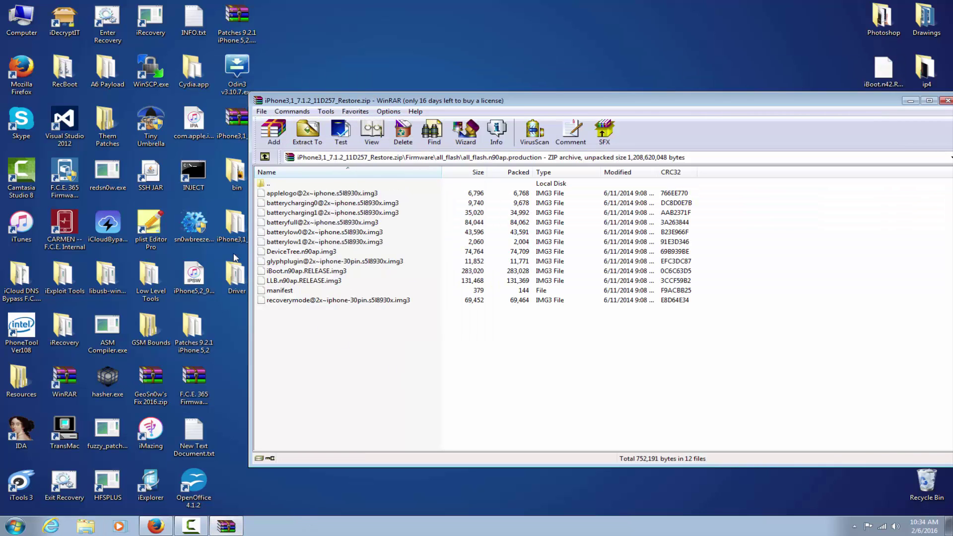
double_click(240, 171)
drag(415, 82, 668, 84)
drag(682, 175, 399, 326)
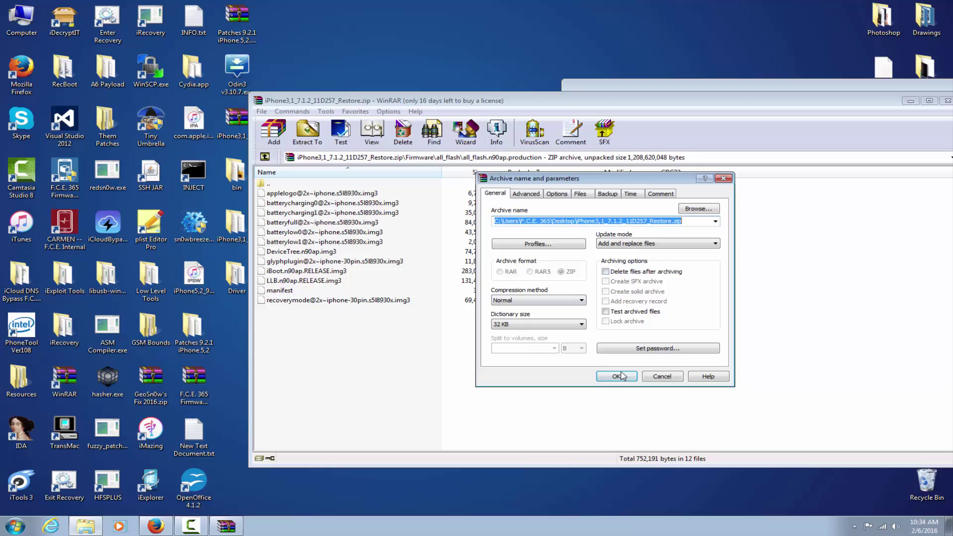
click(624, 376)
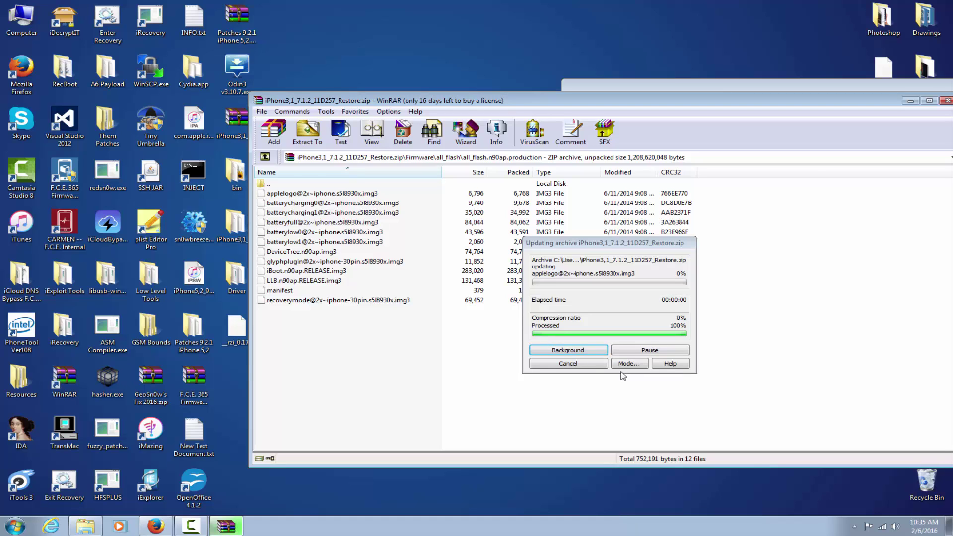
click(585, 366)
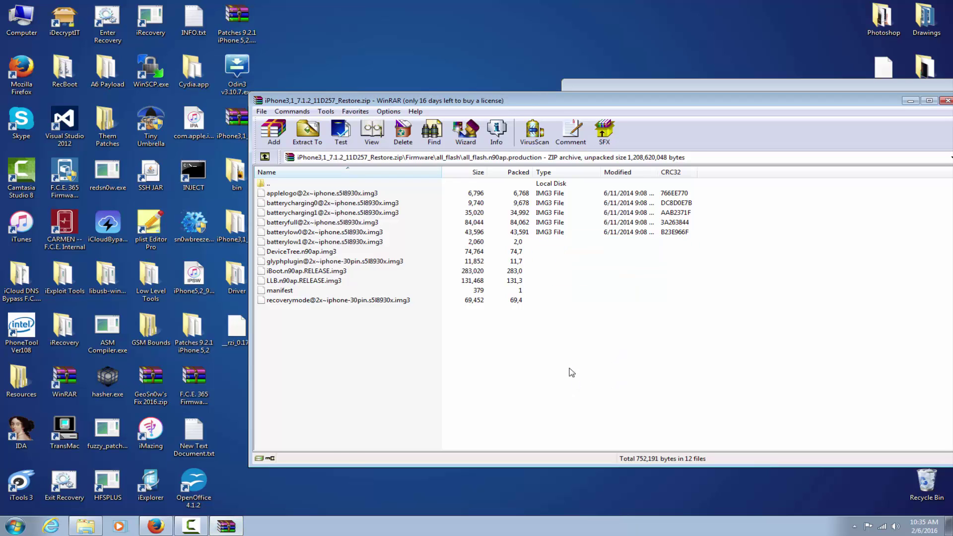
Close the WinRAR archive and the bin folder window to return to the desktop.
drag(733, 96, 733, 76)
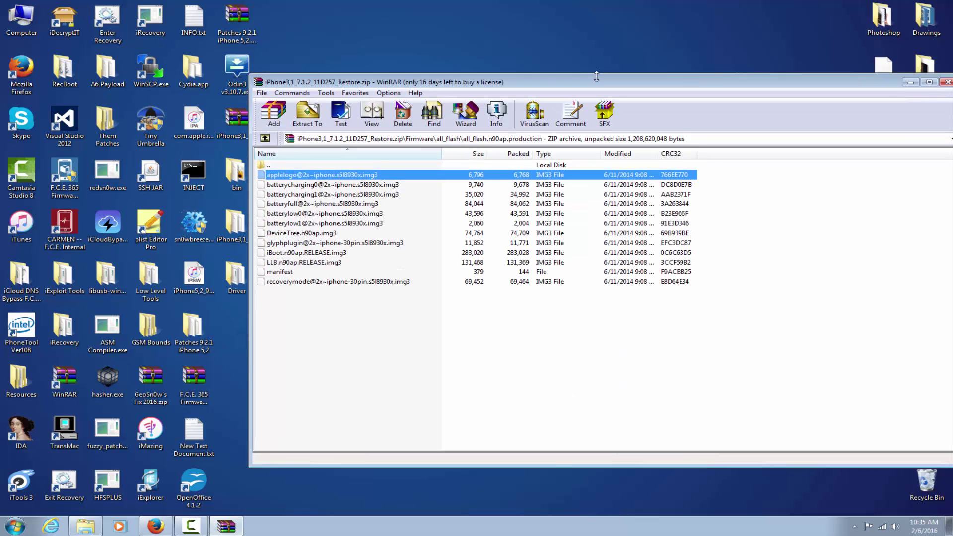
drag(631, 85, 463, 68)
click(777, 69)
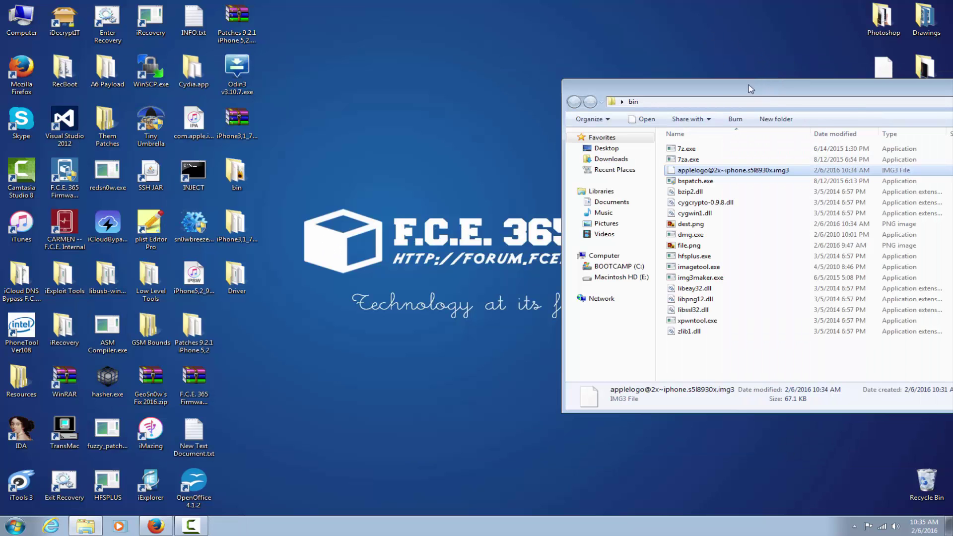
drag(748, 85, 606, 73)
drag(905, 83, 680, 67)
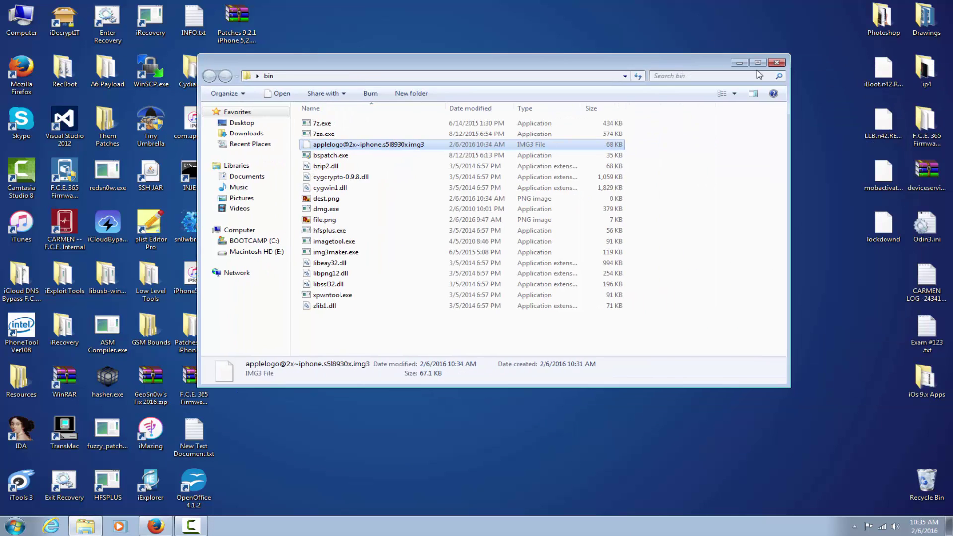
click(780, 60)
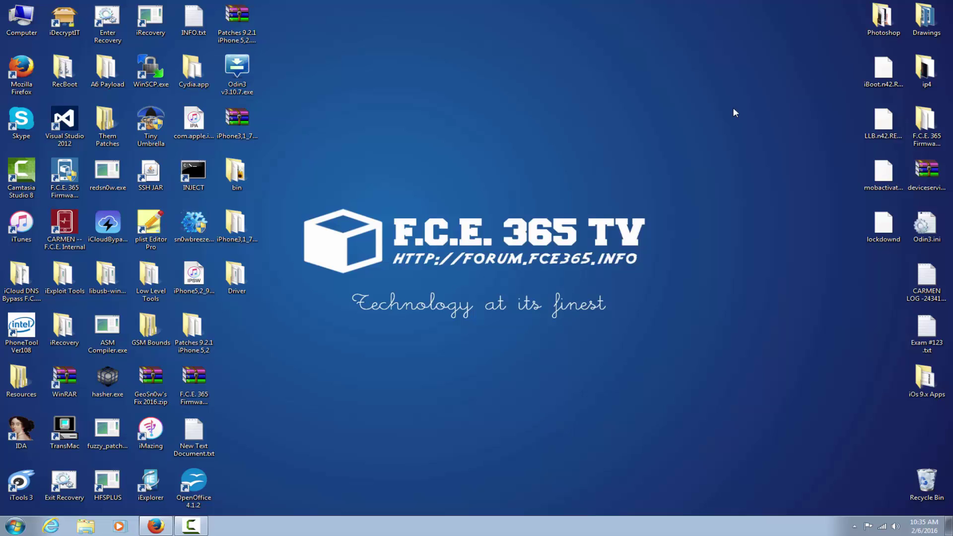
Launch redsn0w and try to load a PNG from the Resources folder as the boot logo for tethered boots.
double_click(107, 172)
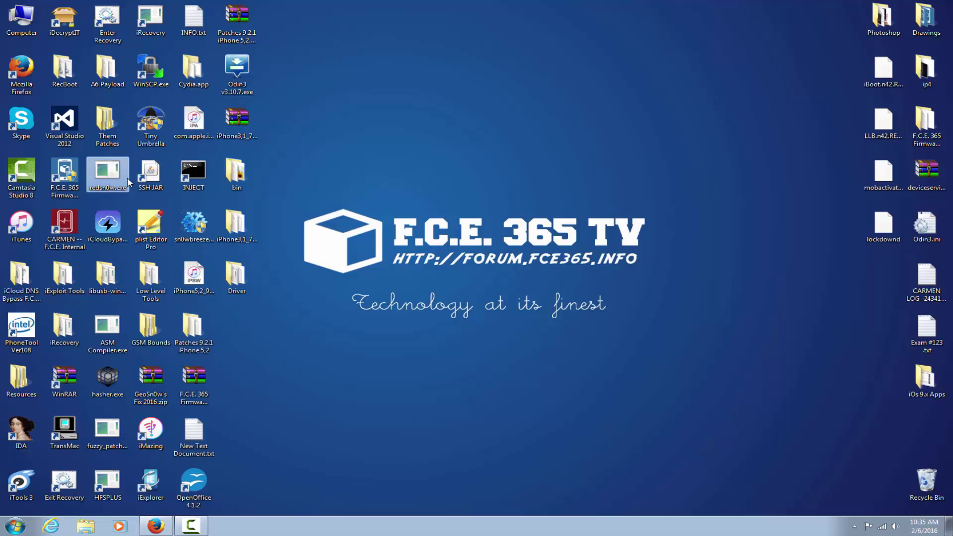
click(504, 270)
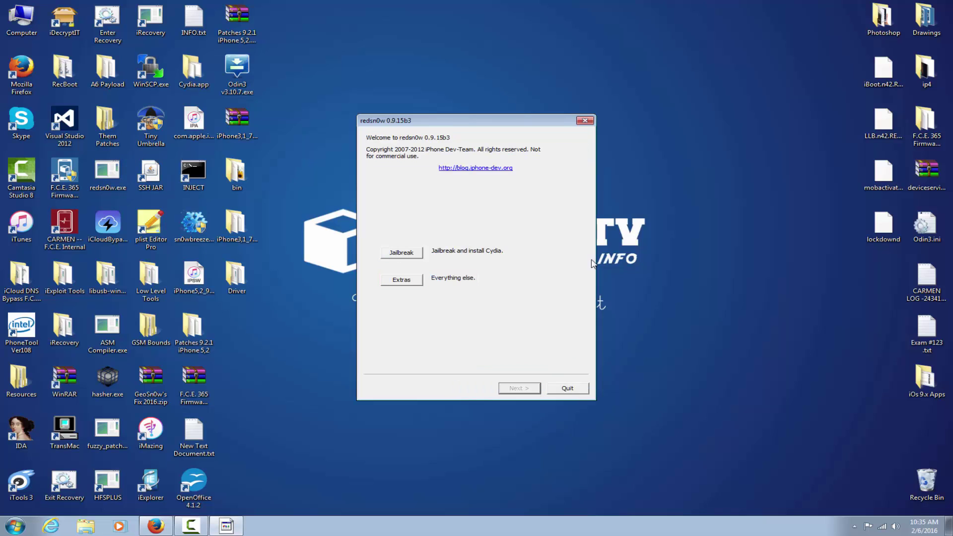
click(410, 280)
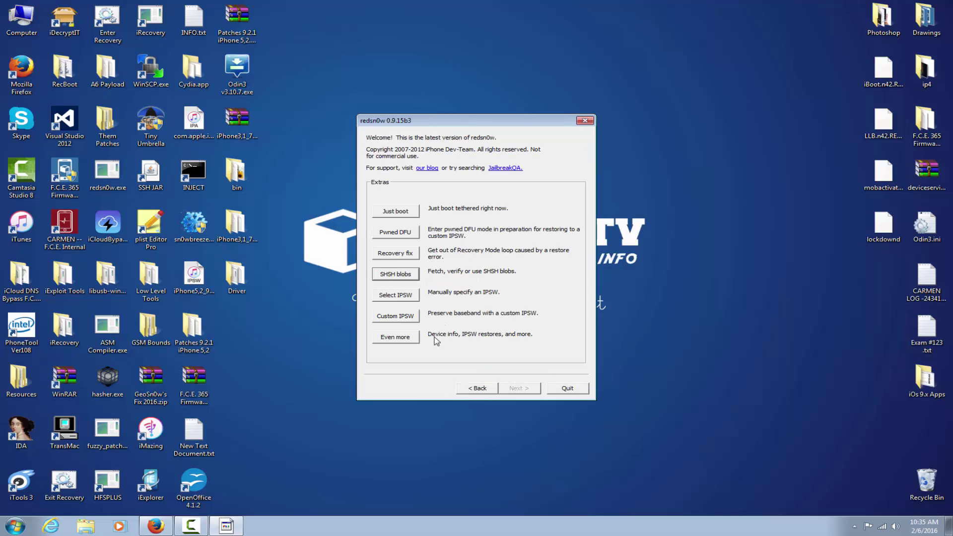
click(395, 334)
click(396, 331)
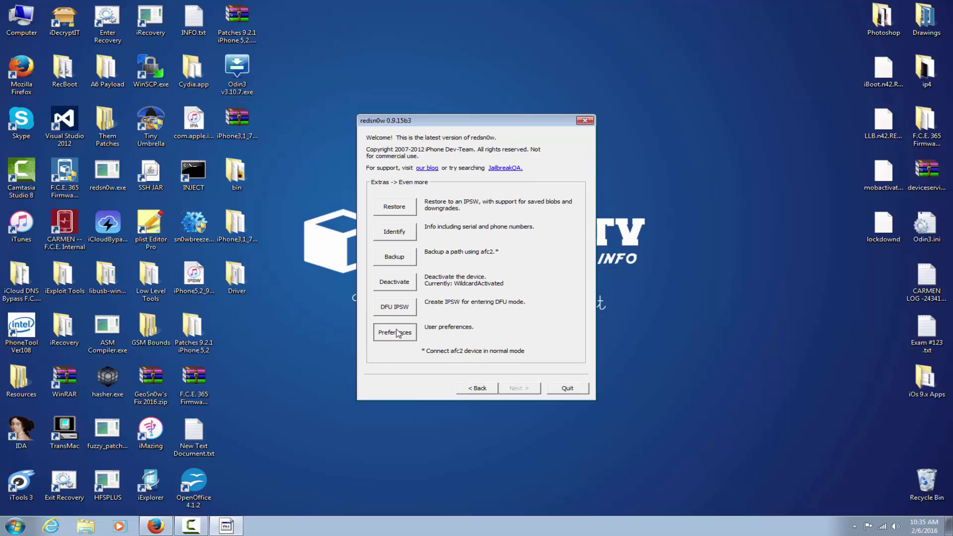
click(398, 246)
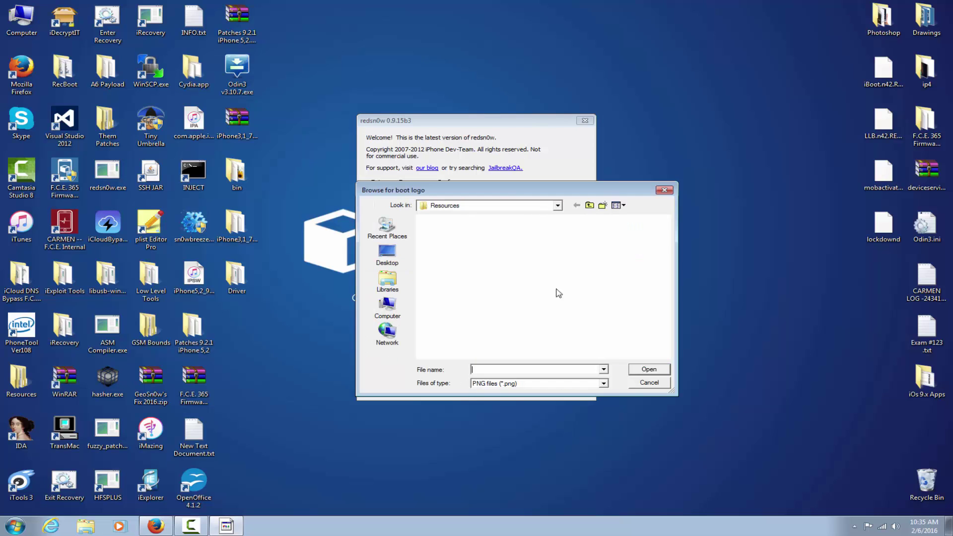
click(563, 308)
double_click(562, 306)
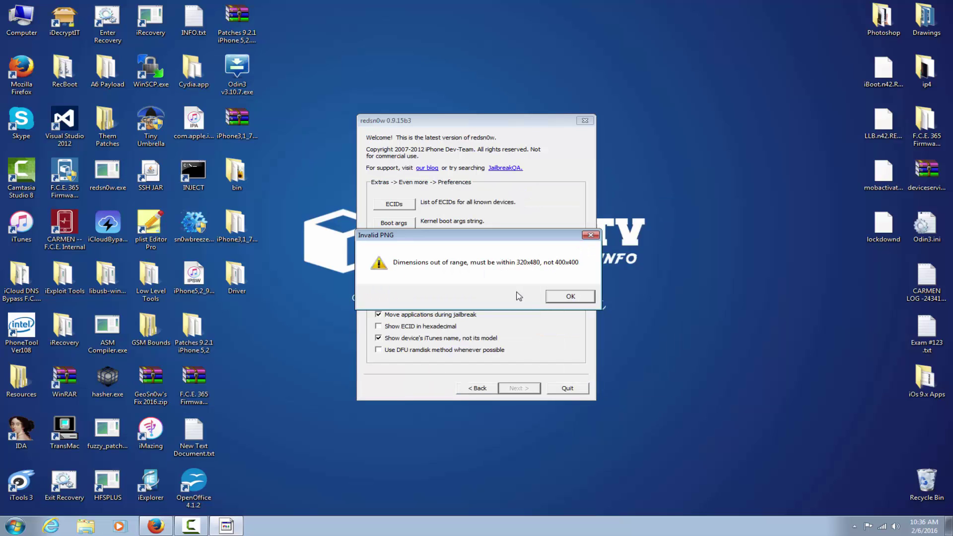
click(570, 298)
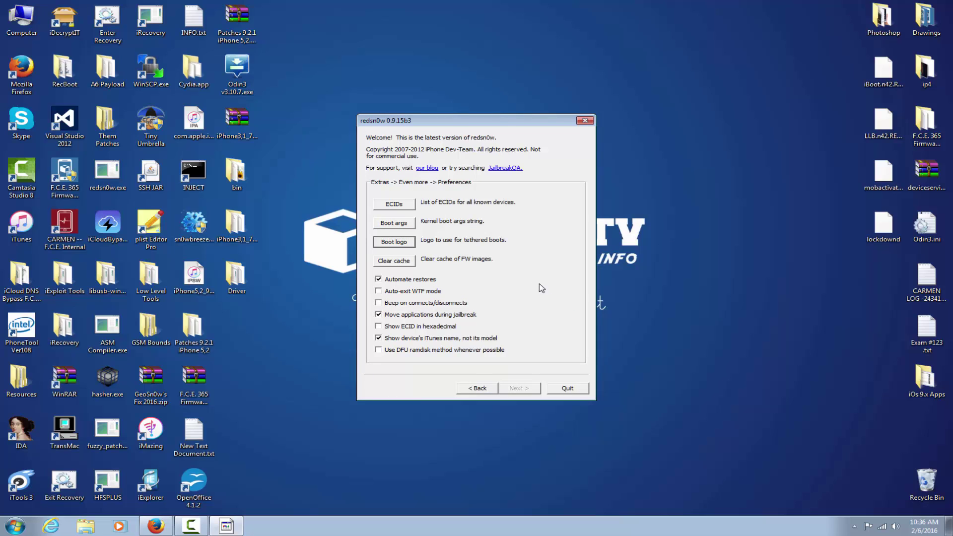
Return to redsn0w's Extras page with the Just boot option and close redsn0w.
click(479, 389)
click(479, 389)
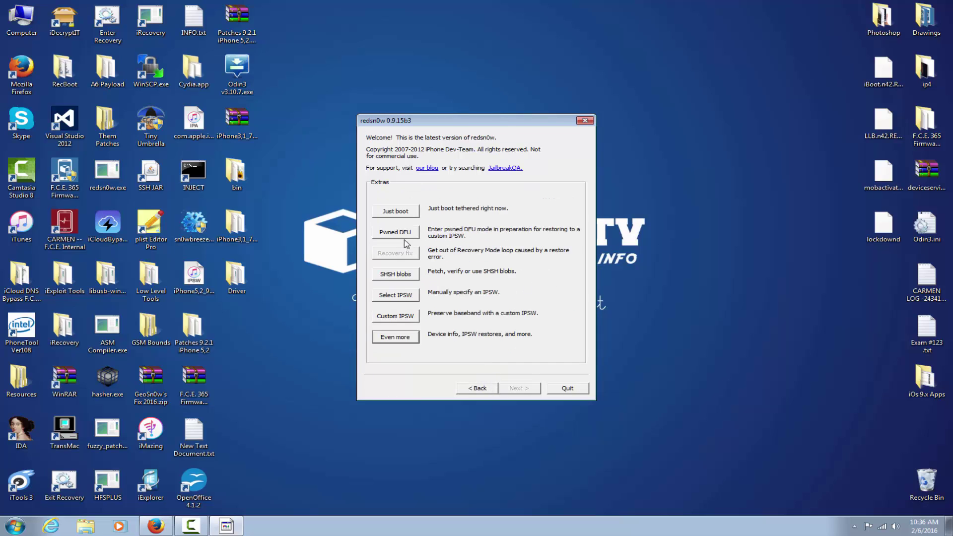
click(413, 215)
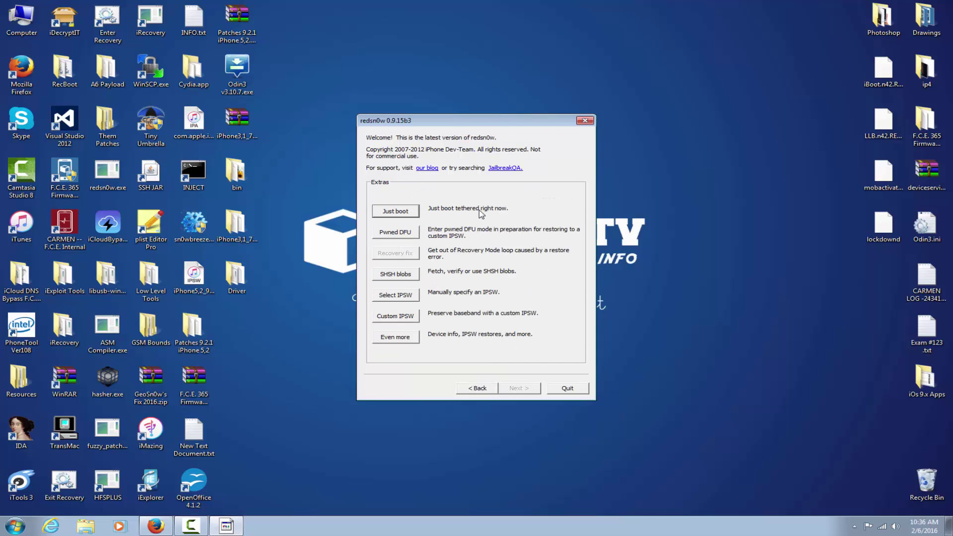
click(583, 121)
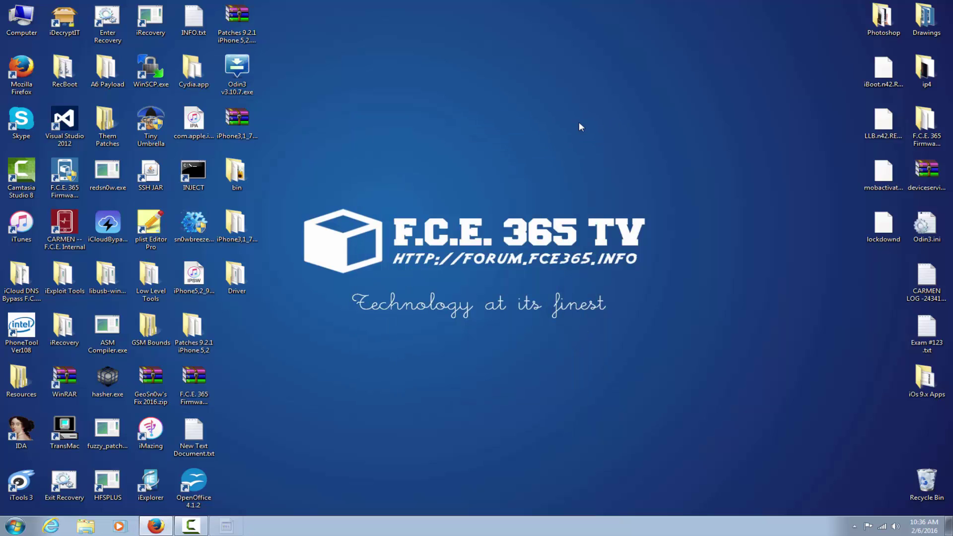
Empty the Recycle Bin and confirm the permanent deletion of its items.
right_click(926, 480)
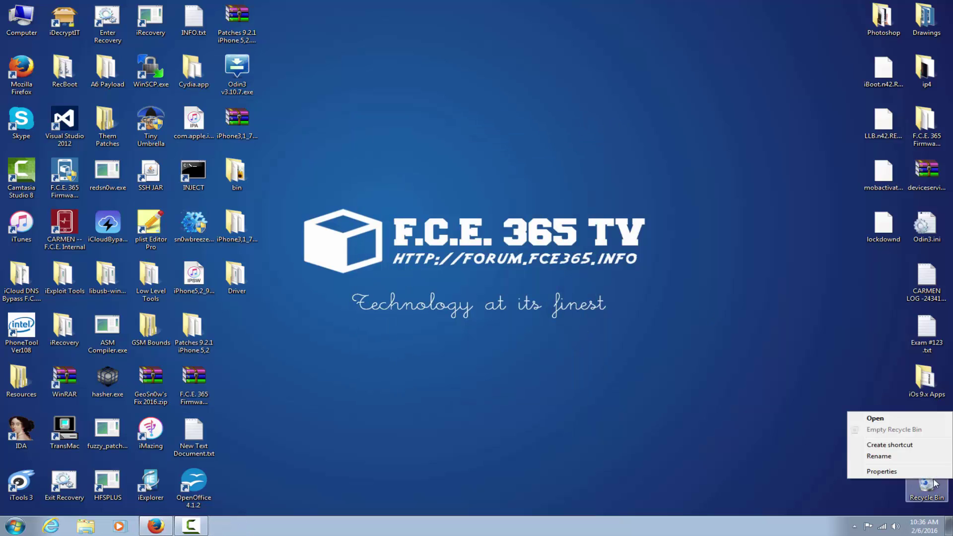
click(893, 429)
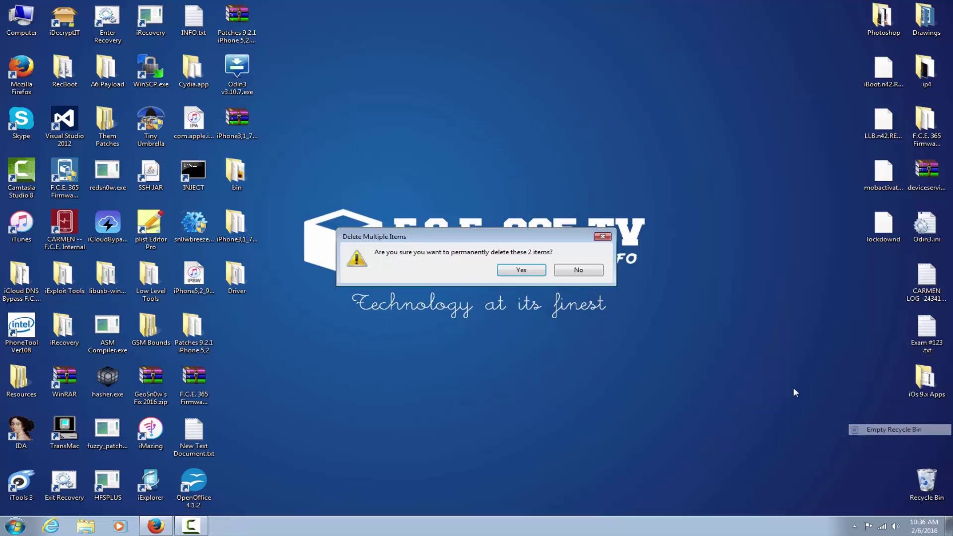
click(537, 272)
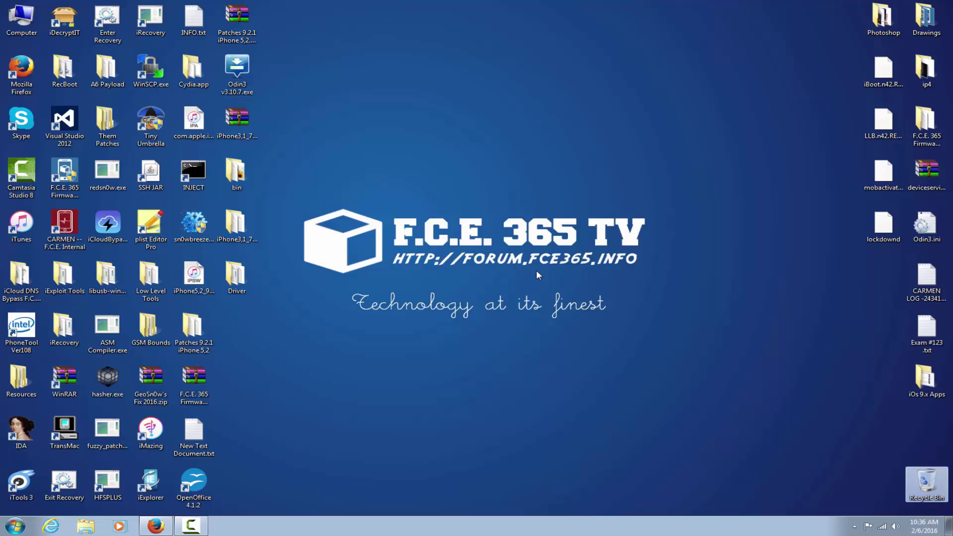
click(209, 225)
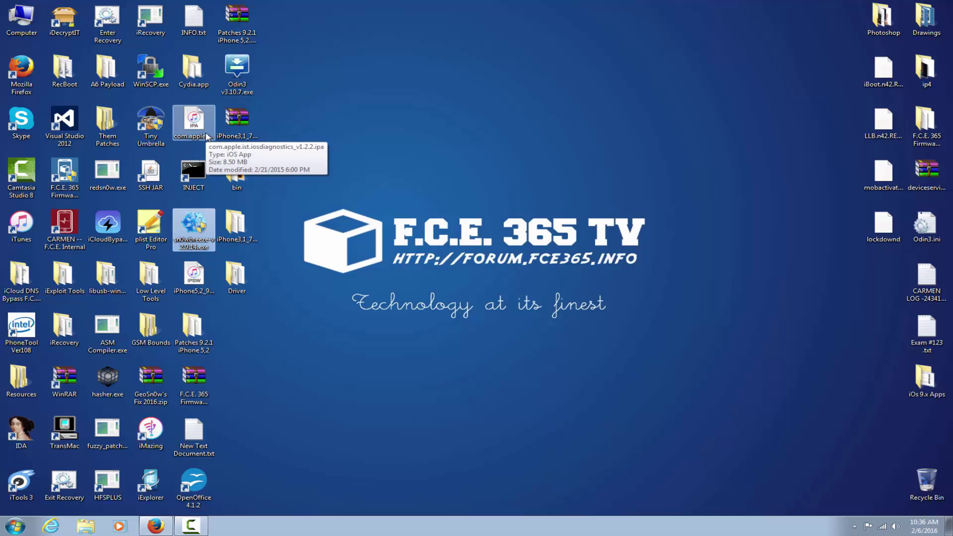
click(307, 161)
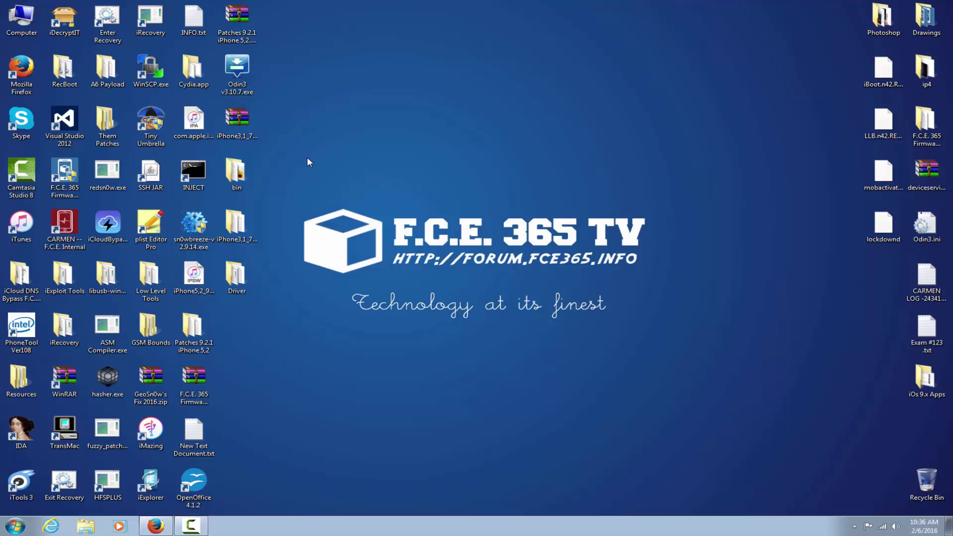
key(ctrl)
double_click(206, 246)
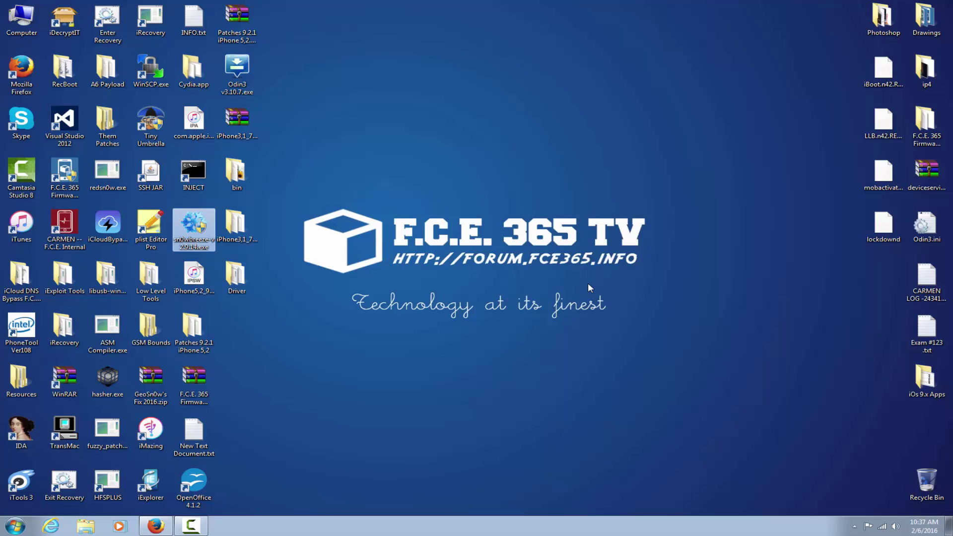
mouse_move(208, 224)
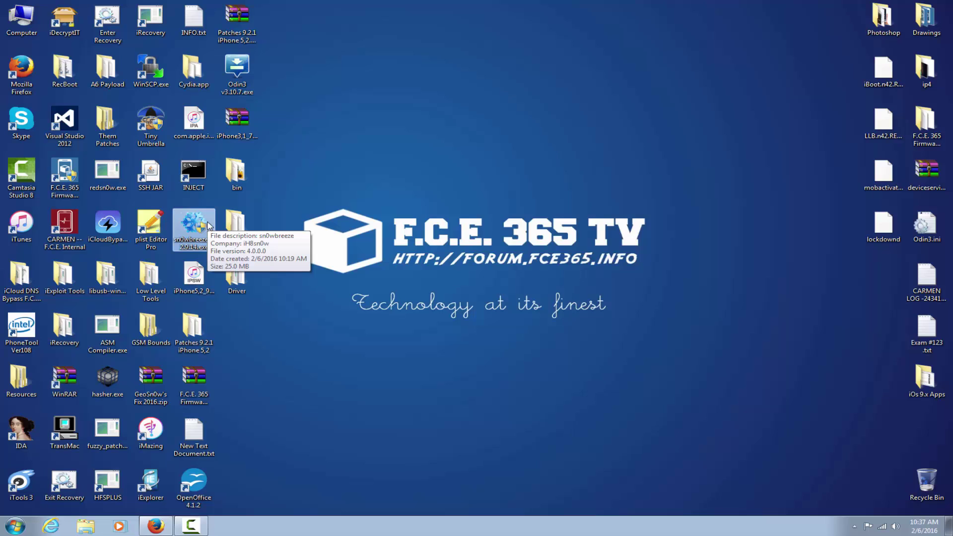
click(387, 248)
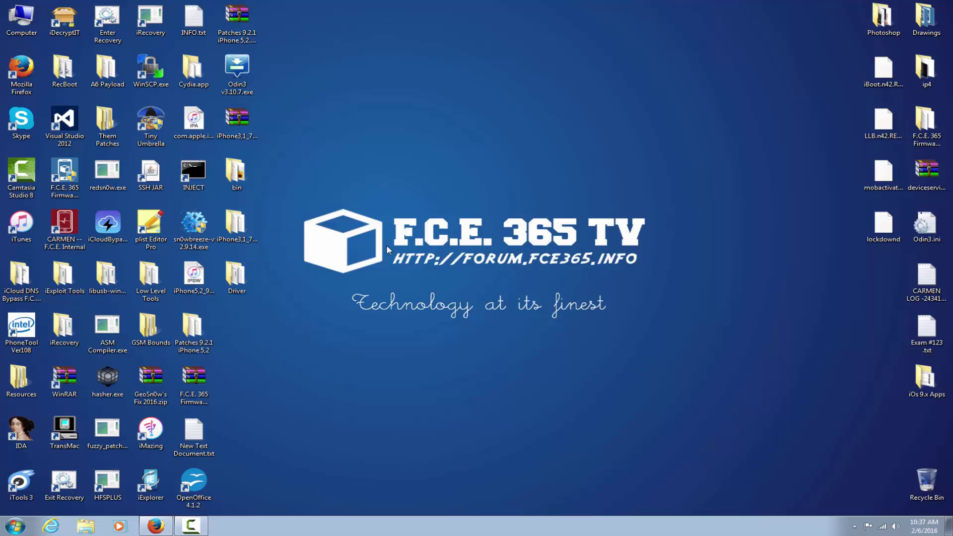